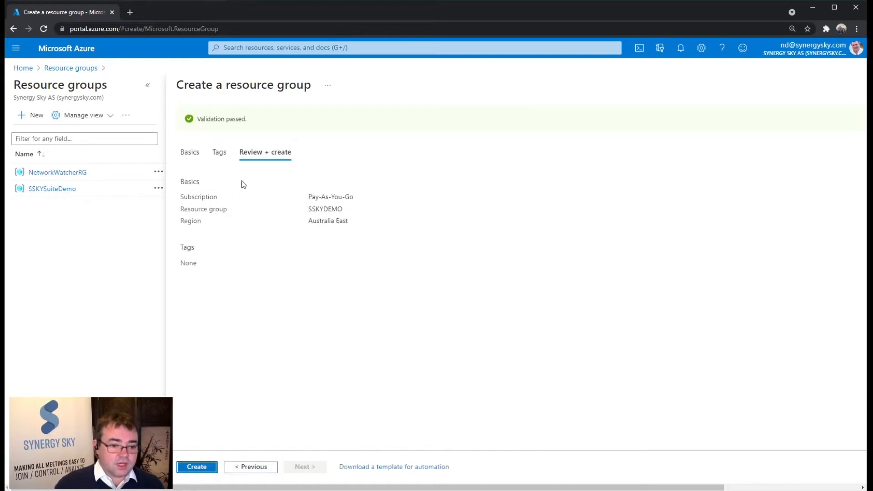
Step: Create the SSKYDEMO resource group with the reviewed settings and open it from the resource groups list
left_click(193, 466)
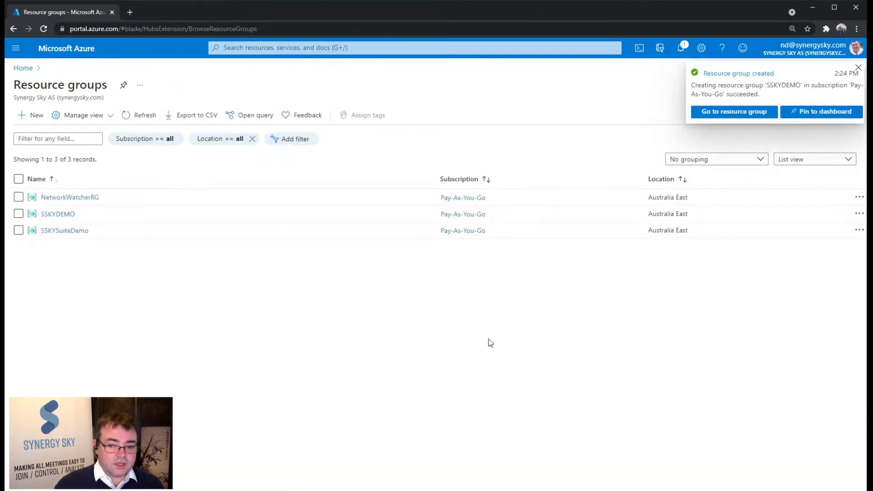
left_click(58, 215)
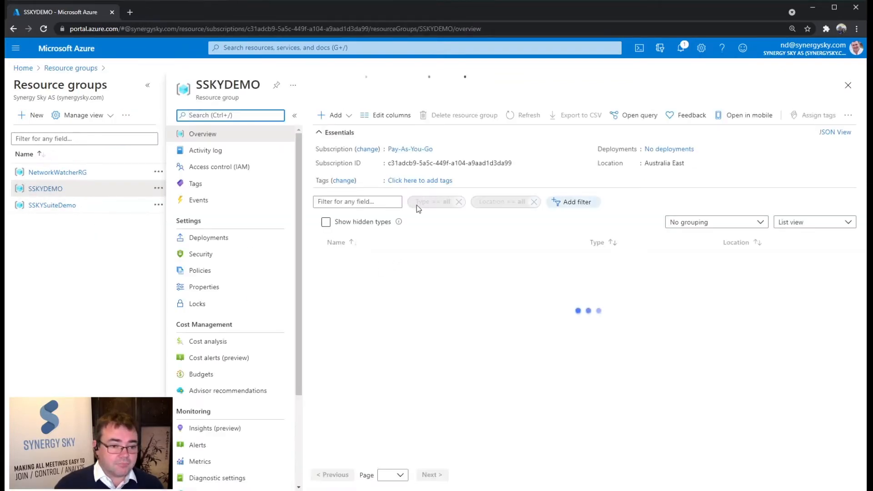
Step: Start a new storage account and assign it to the SSKYDEMO resource group
left_click(23, 68)
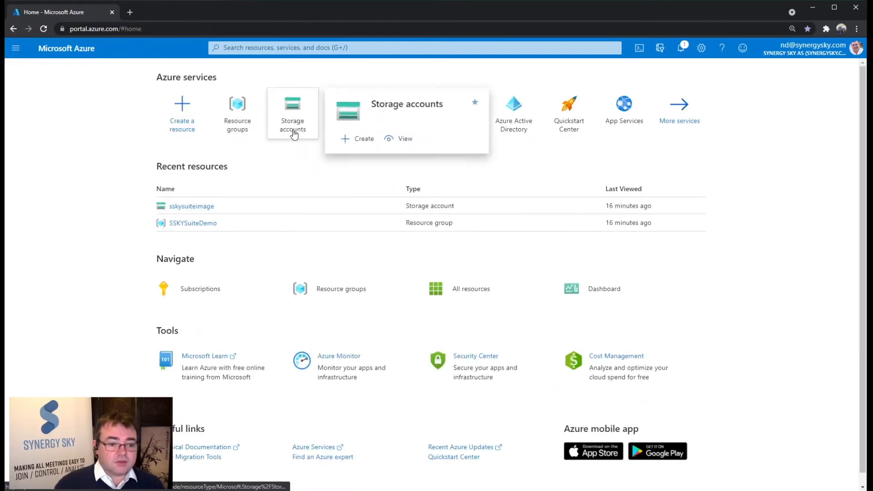
left_click(293, 116)
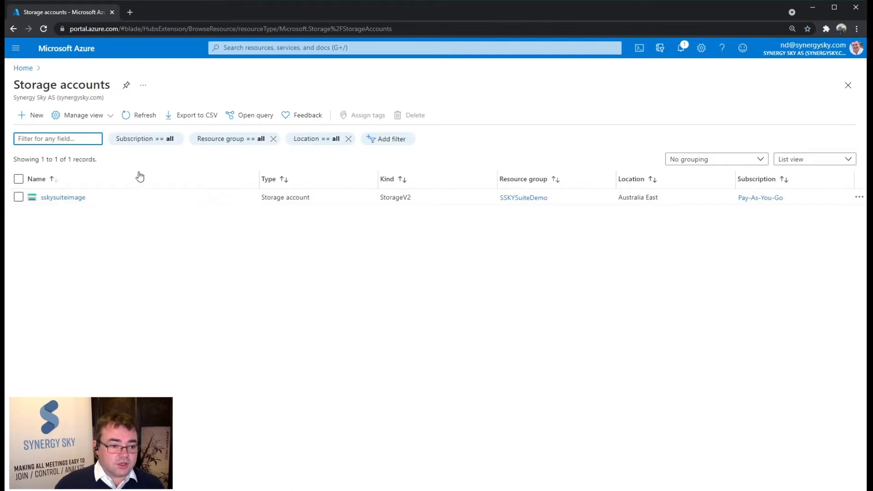
left_click(34, 115)
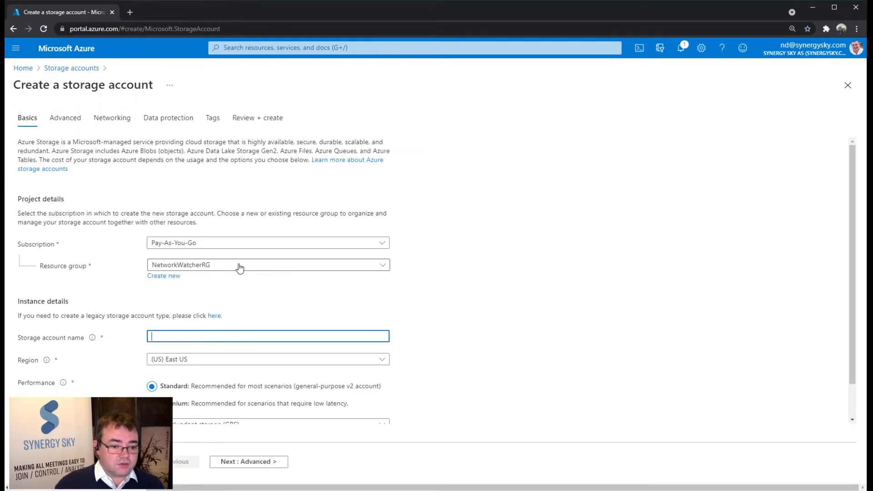
left_click(239, 266)
left_click(263, 322)
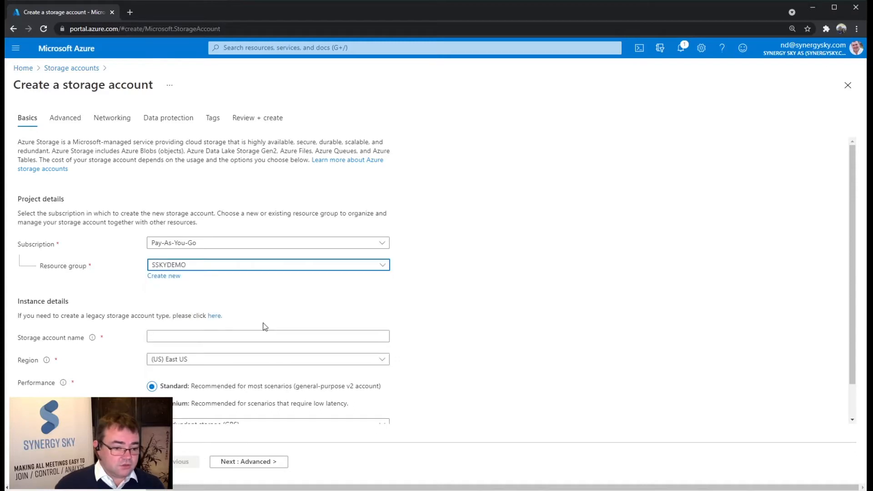
Step: Name the storage account sskysuitedemo and set its region to (Asia Pacific) Australia East
left_click(251, 336)
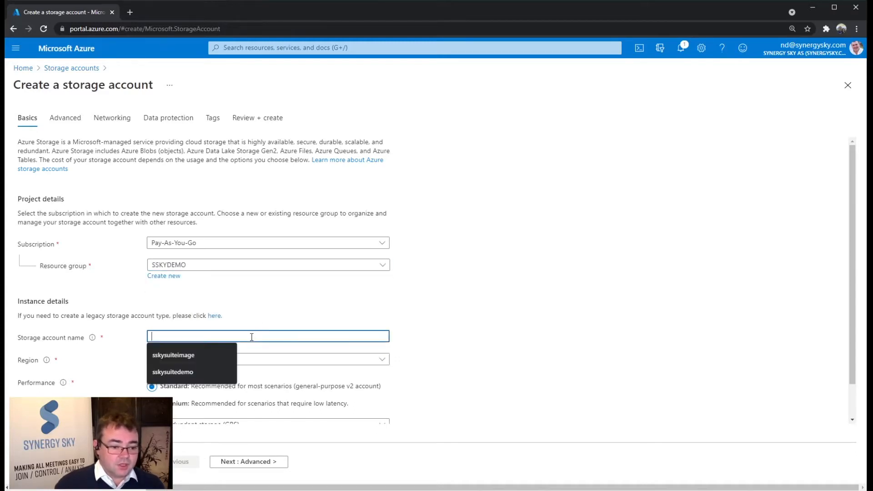
left_click(186, 373)
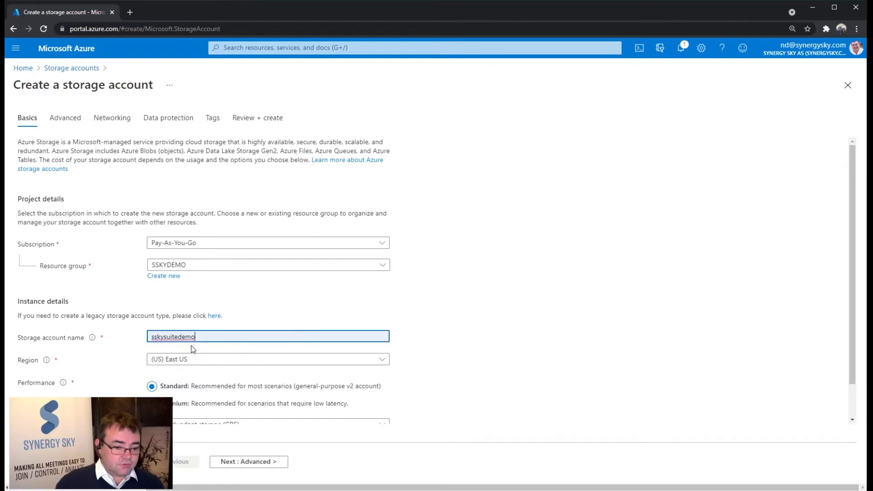
left_click(219, 362)
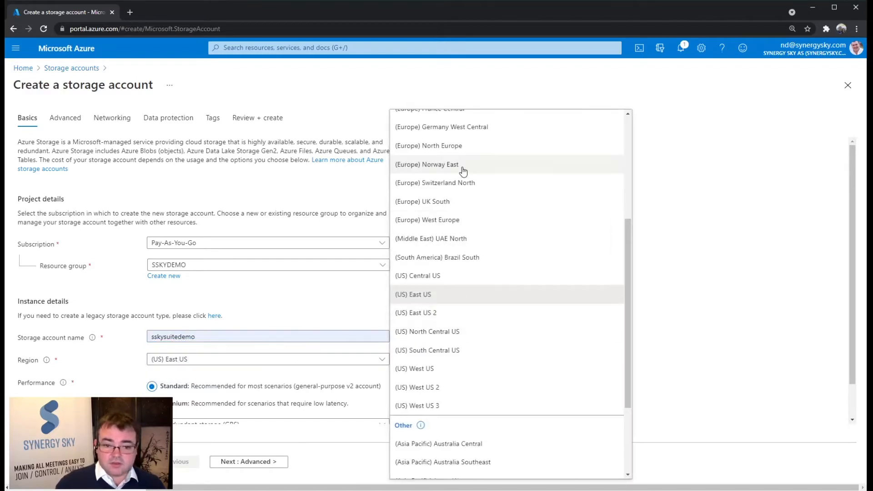
scroll(463, 171, "up", 5)
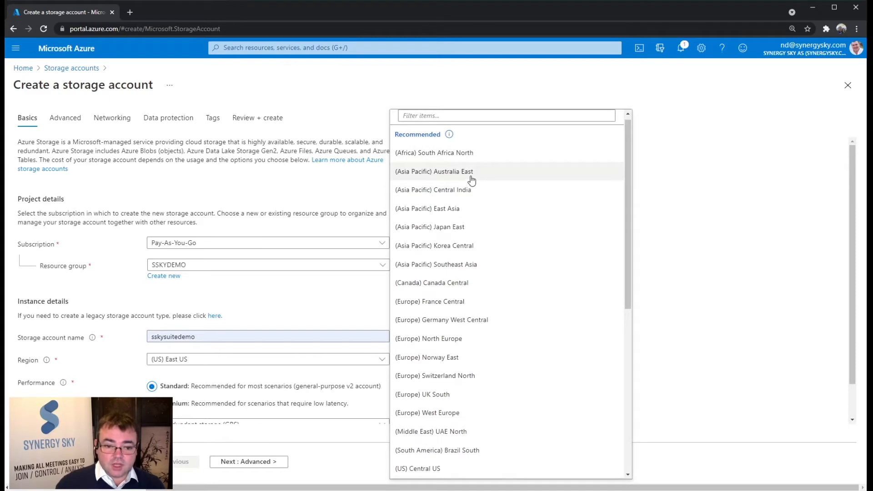
left_click(471, 173)
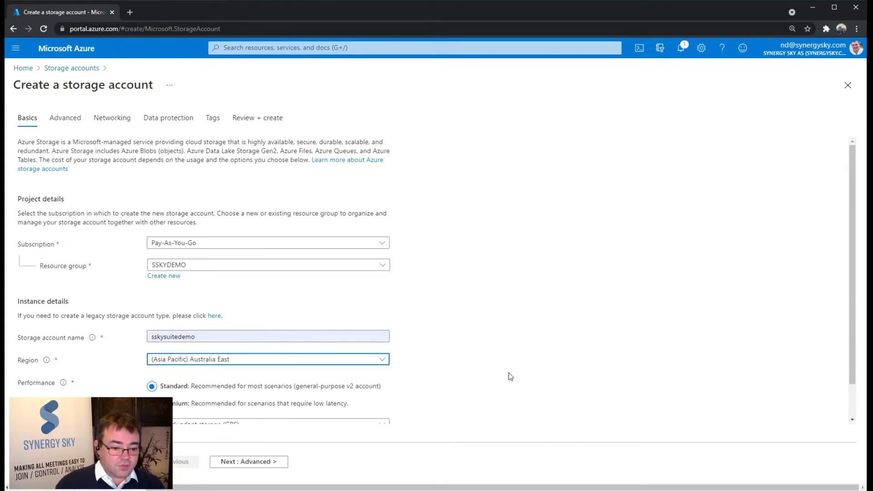
Step: Set the redundancy to Locally-redundant storage (LRS), then validate and create the storage account
scroll(510, 376, "down", 1)
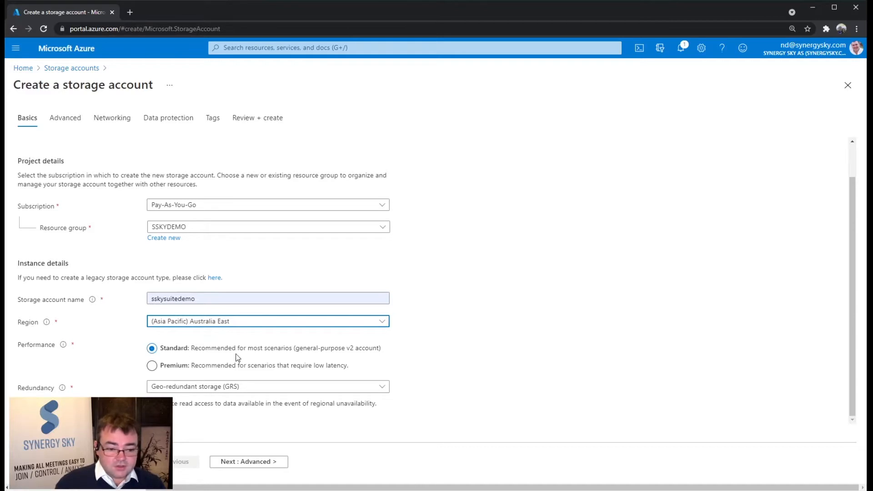
left_click(277, 387)
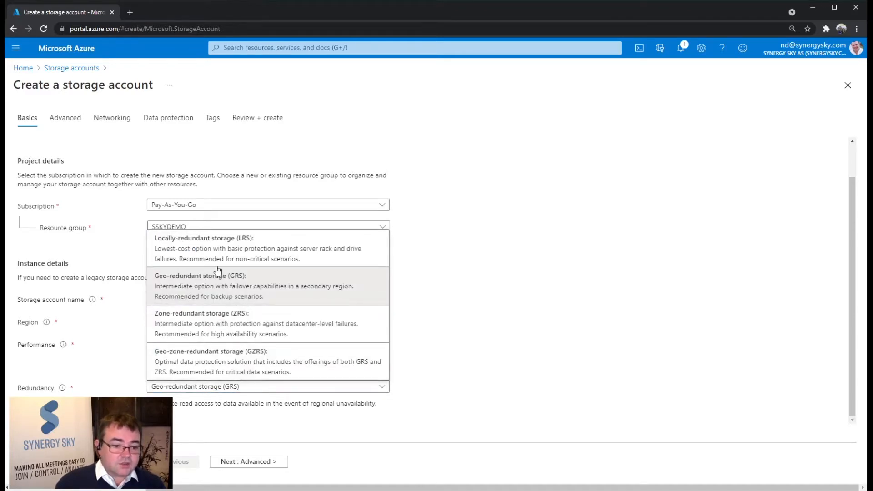
left_click(241, 256)
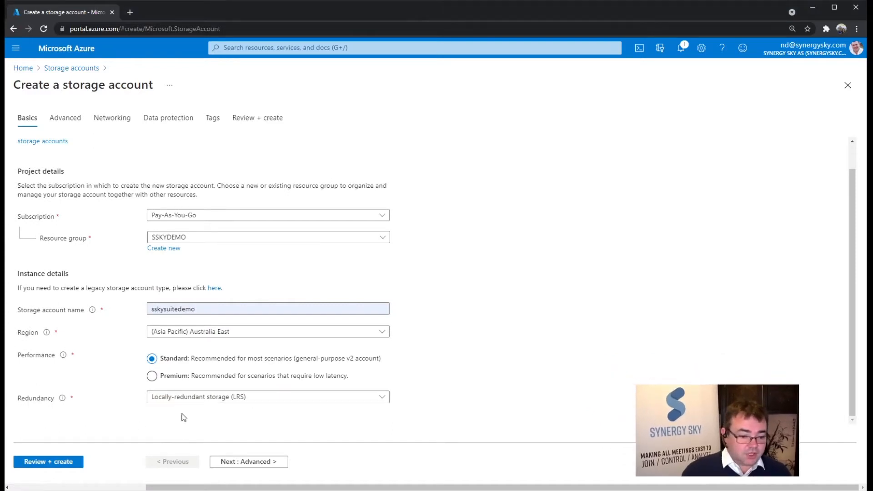
left_click(57, 462)
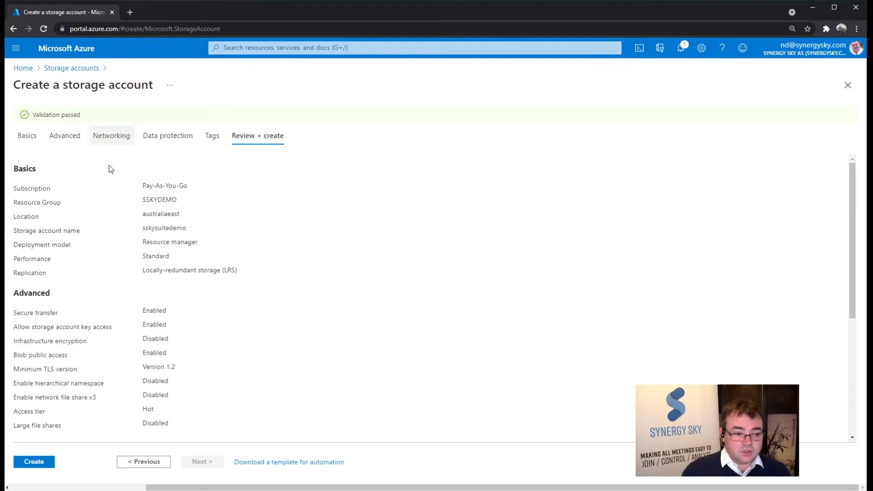
left_click(40, 463)
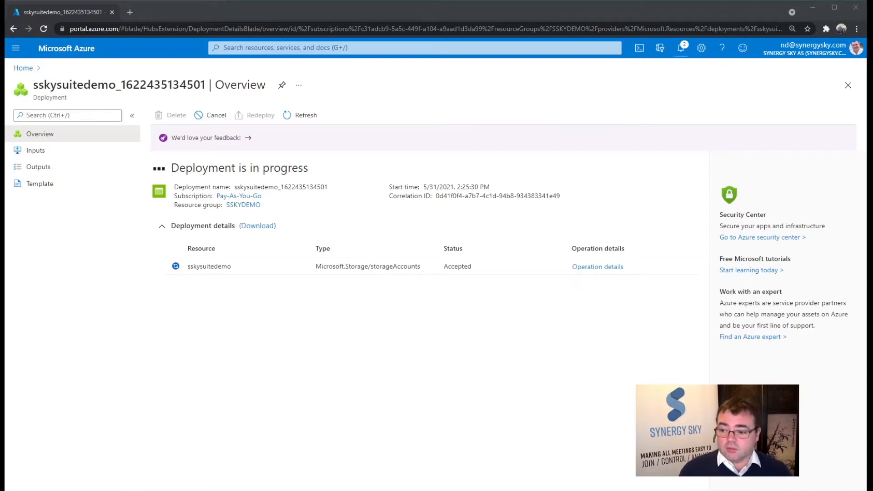
Step: Look over the "Deploy within Microsoft Azure" support article, including its virtual machine image download link, and return to the deployment page
left_click_drag(872, 94, 305, 70)
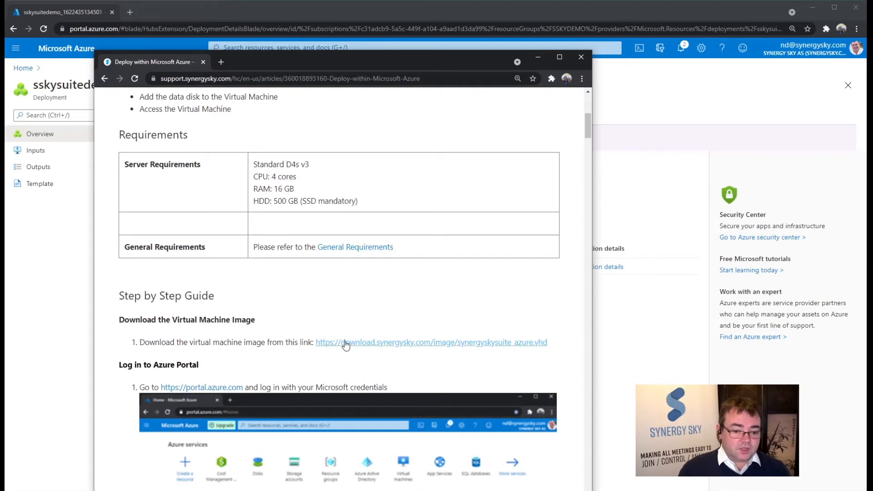
scroll(381, 352, "up", 7)
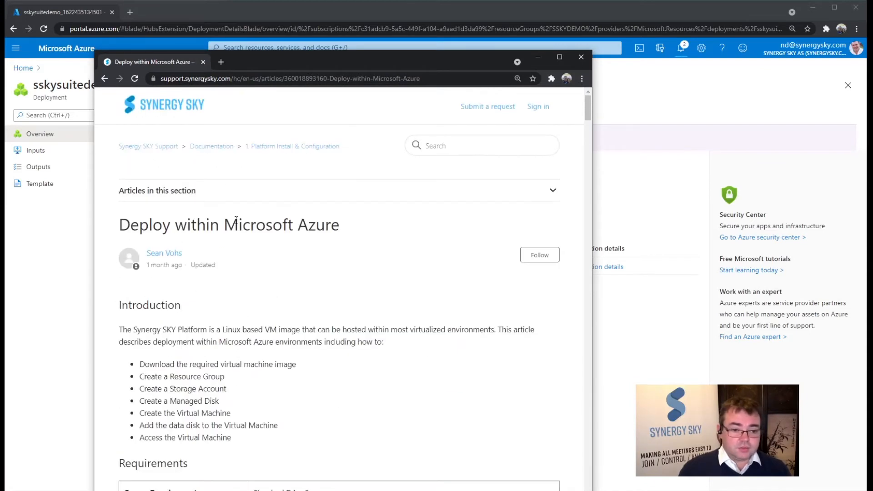
left_click_drag(436, 56, 872, 103)
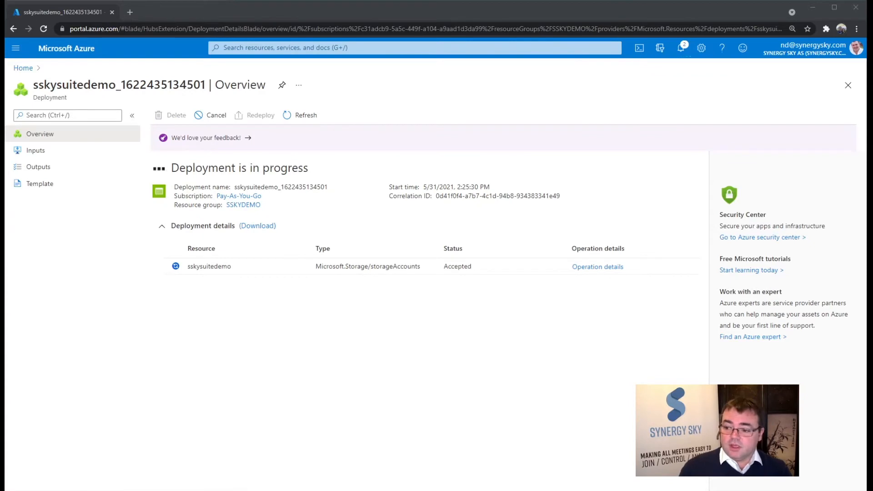
left_click(384, 396)
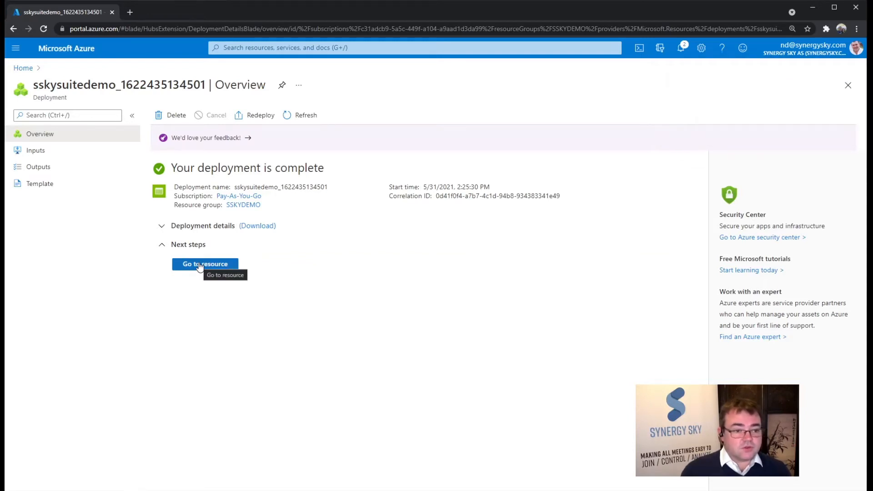
Step: Create a container named sskysuiteimage1 in the sskysuitedemo storage account
left_click(199, 267)
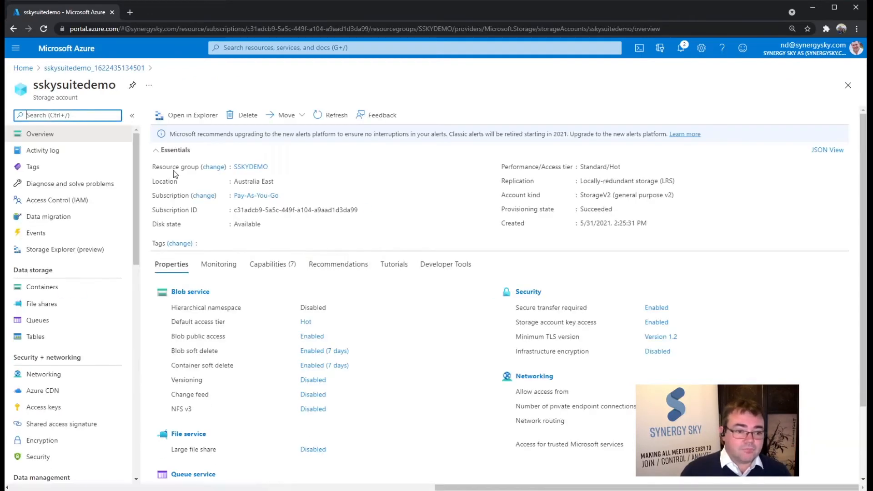
left_click(60, 295)
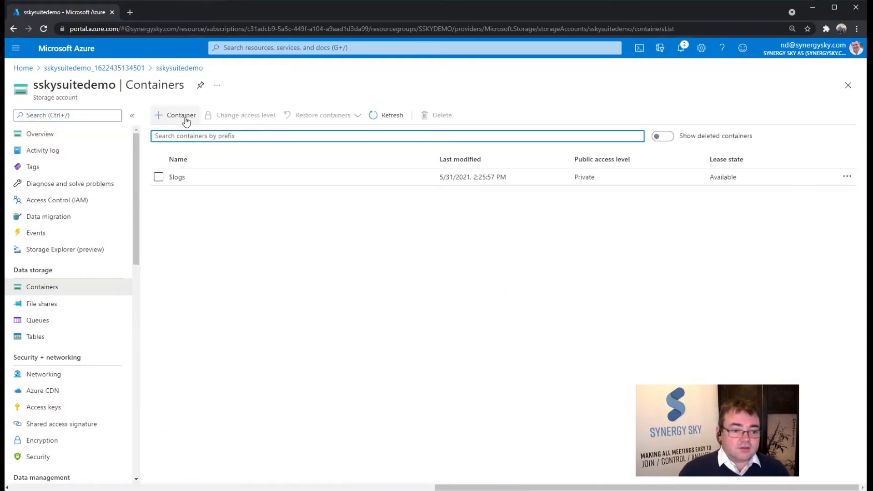
left_click(185, 117)
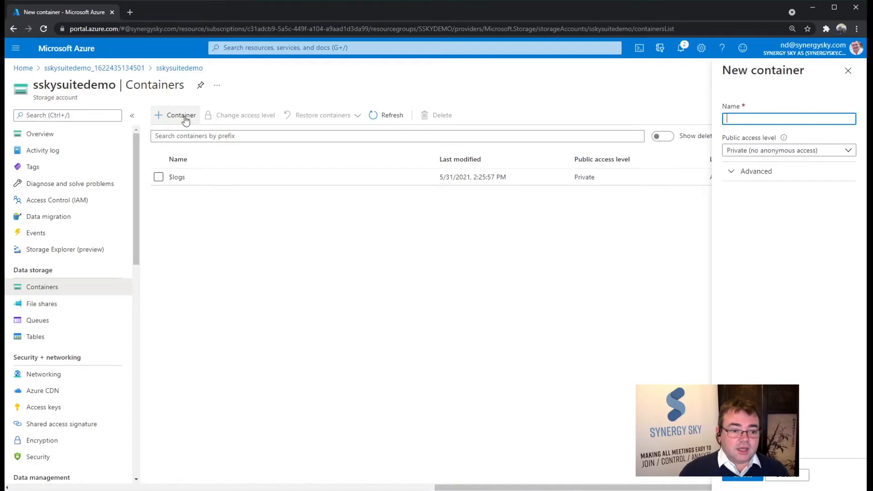
left_click(795, 118)
type("s")
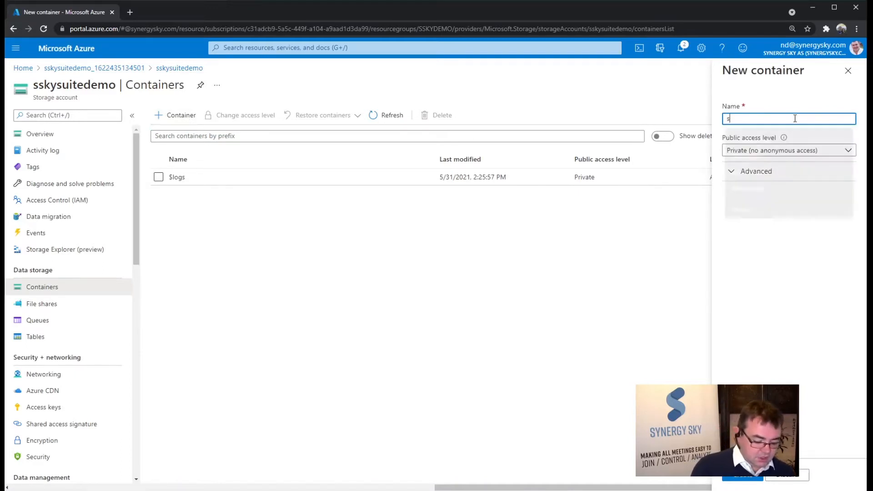
type("skysuite")
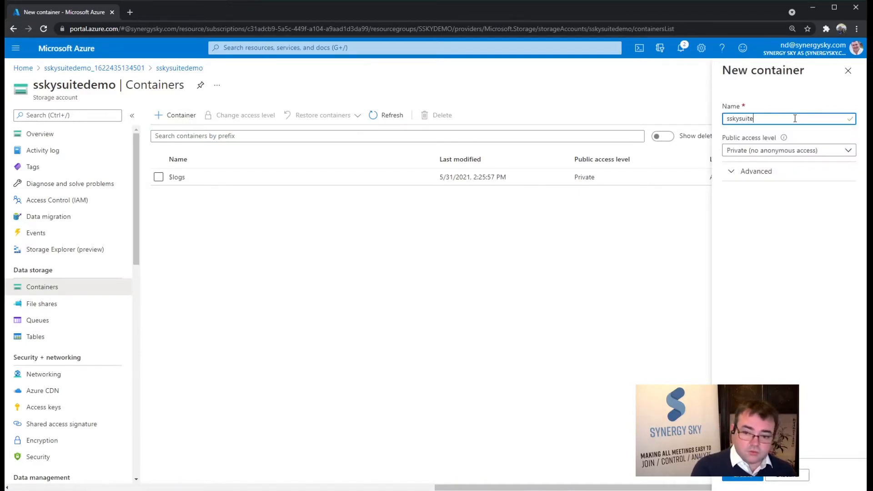
type("image1")
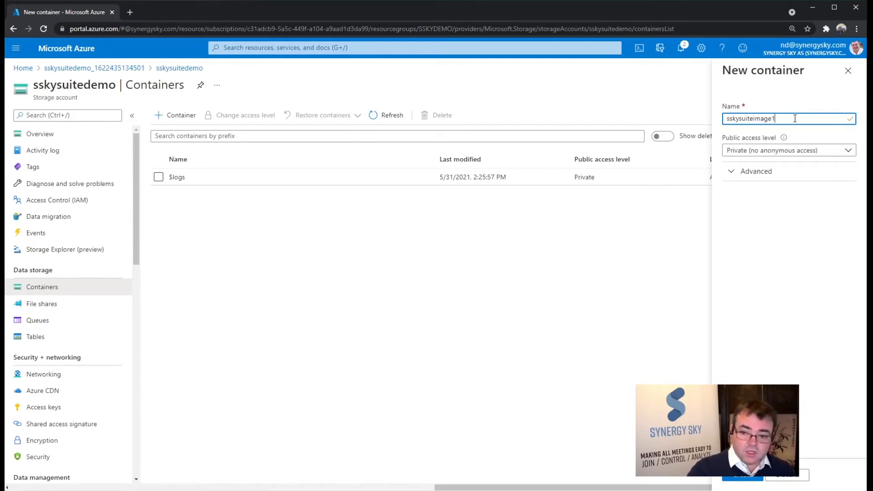
left_click(742, 474)
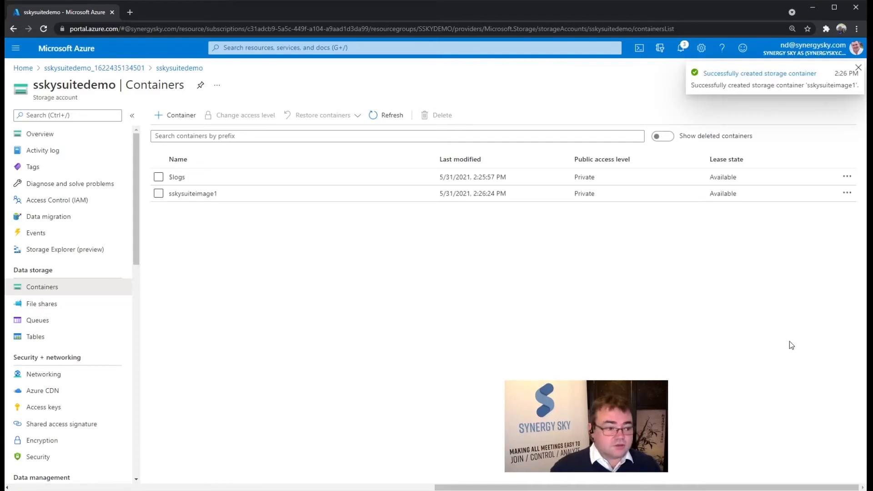
Step: Open the sskysuiteimage1 container and choose synergyskysuite_azure.vhd as the blob file to upload
left_click(208, 195)
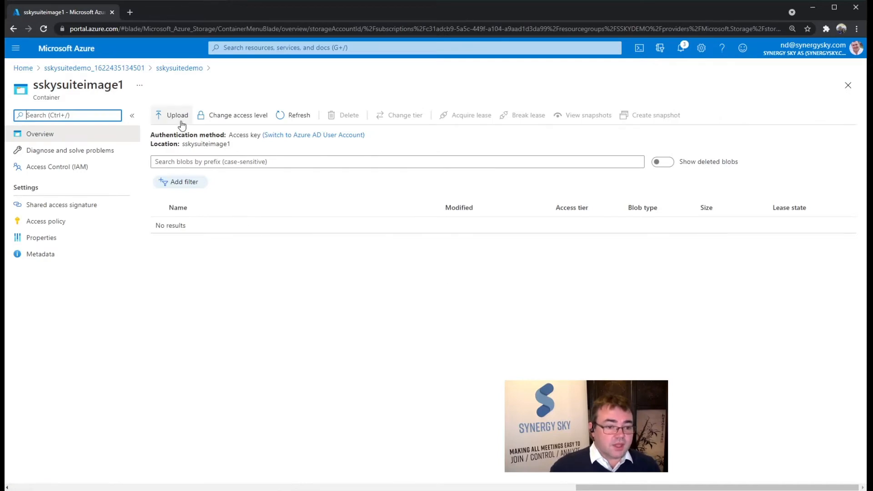
left_click(181, 122)
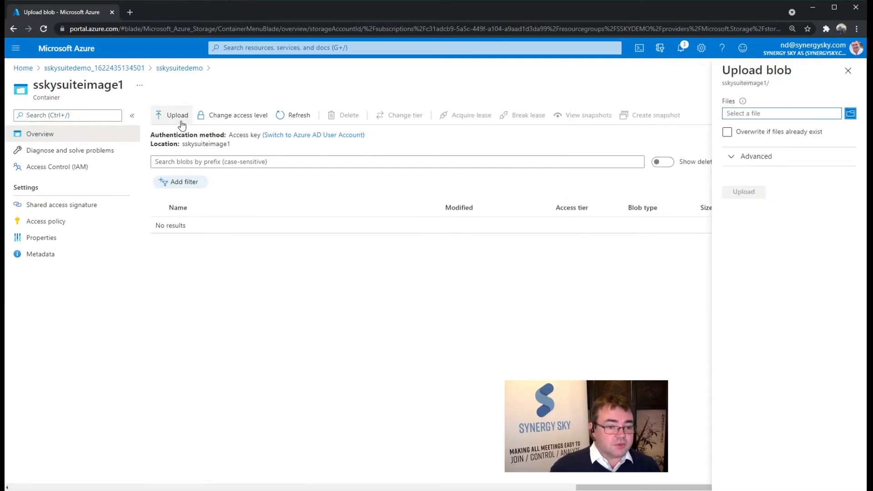
left_click(851, 114)
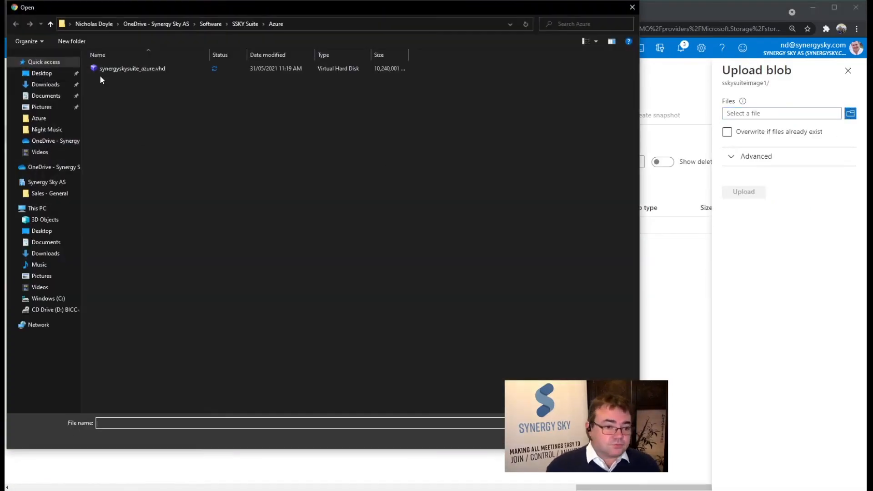
left_click(132, 69)
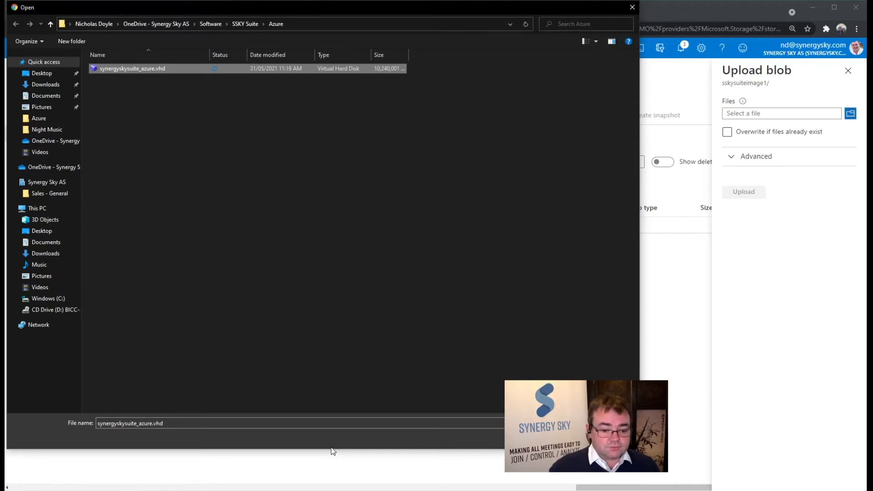
left_click_drag(331, 448, 350, 342)
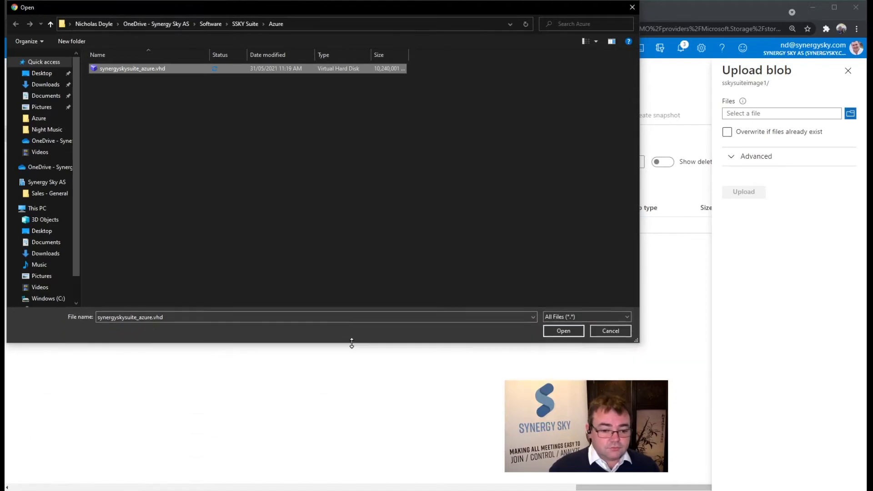
left_click(563, 329)
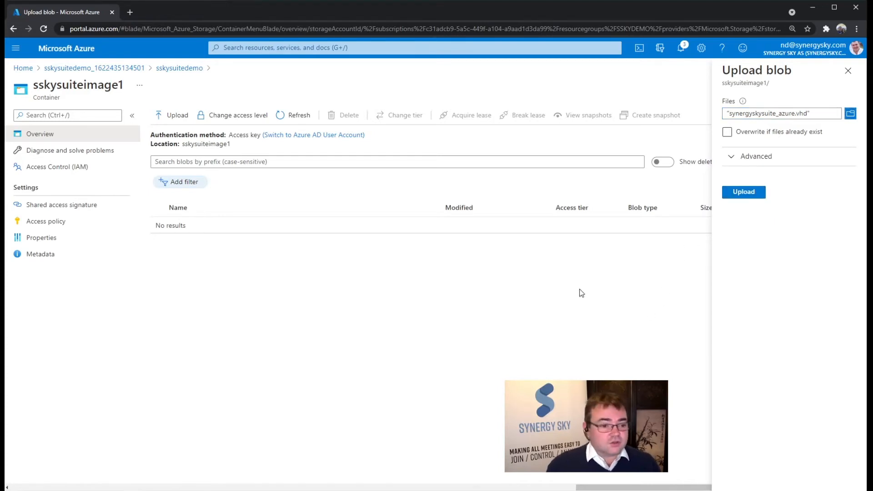
Step: From the portal home page, open the Disks service by searching for "disk" and start creating a new managed disk
left_click(30, 75)
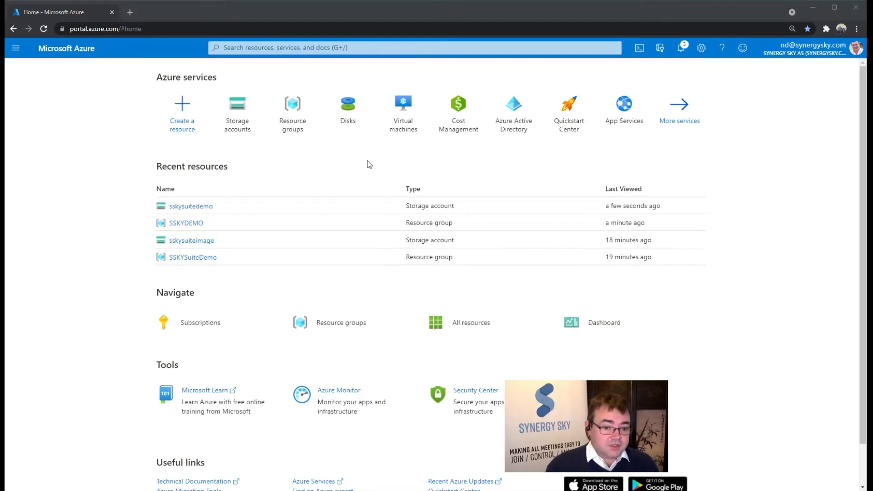
mouse_move(357, 127)
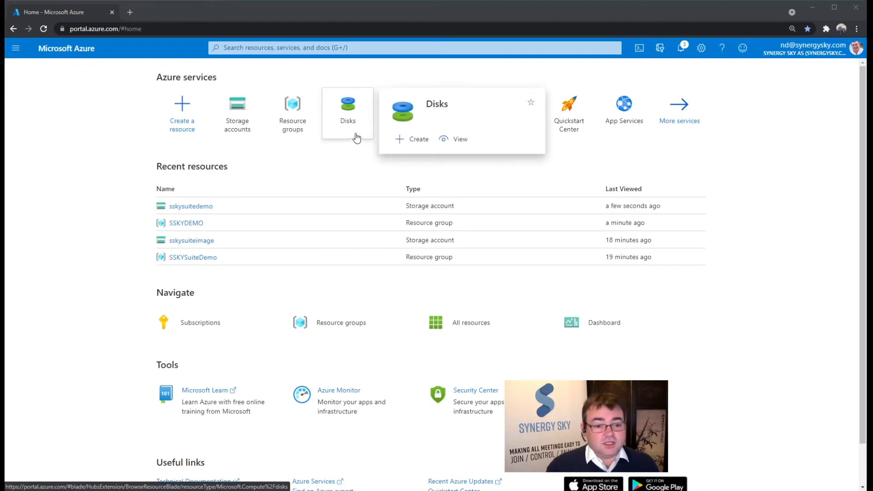
left_click(368, 49)
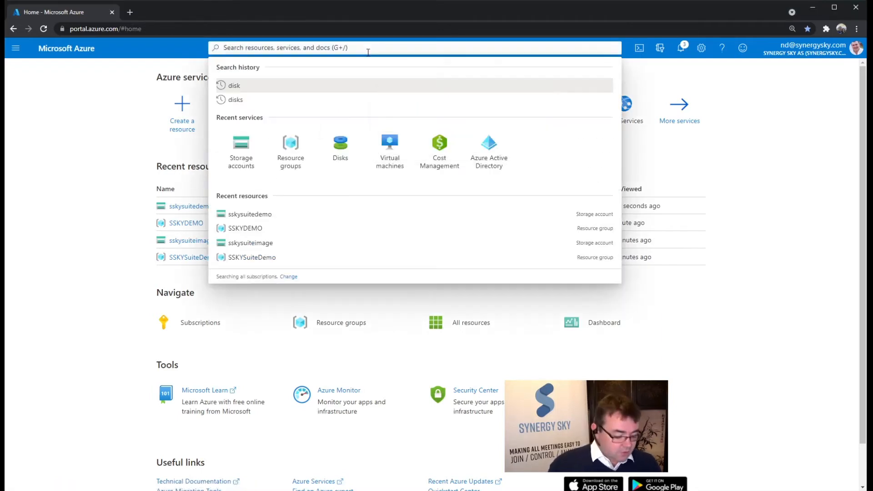
type("disk")
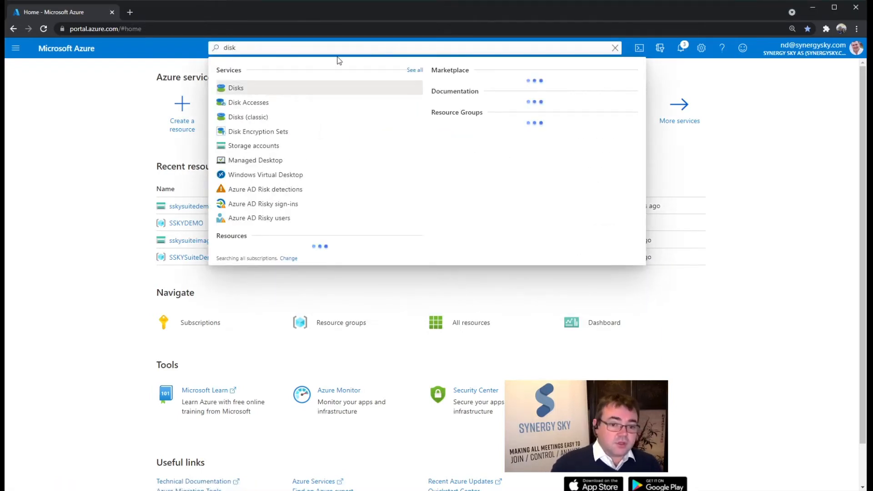
left_click(284, 88)
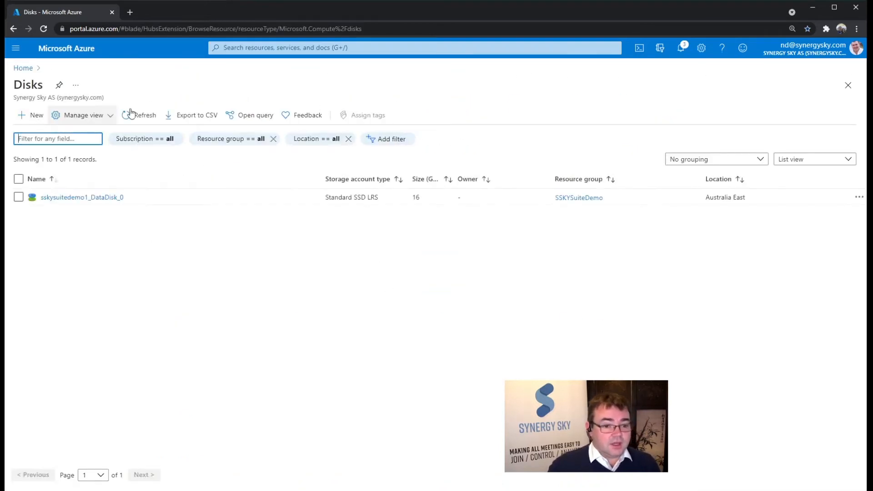
left_click(29, 115)
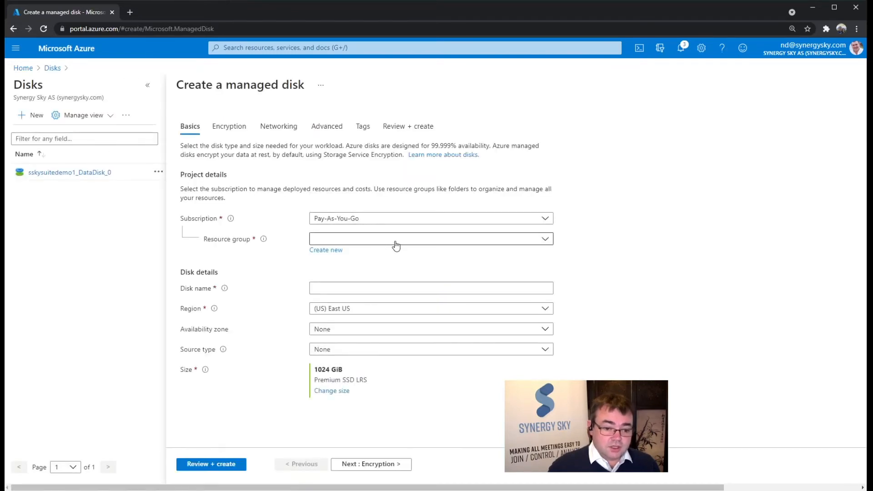
Step: Assign the disk to resource group SSKYDEMO, name it sskydemo2, and set region (Asia Pacific) Australia East and availability zone 1
left_click(394, 240)
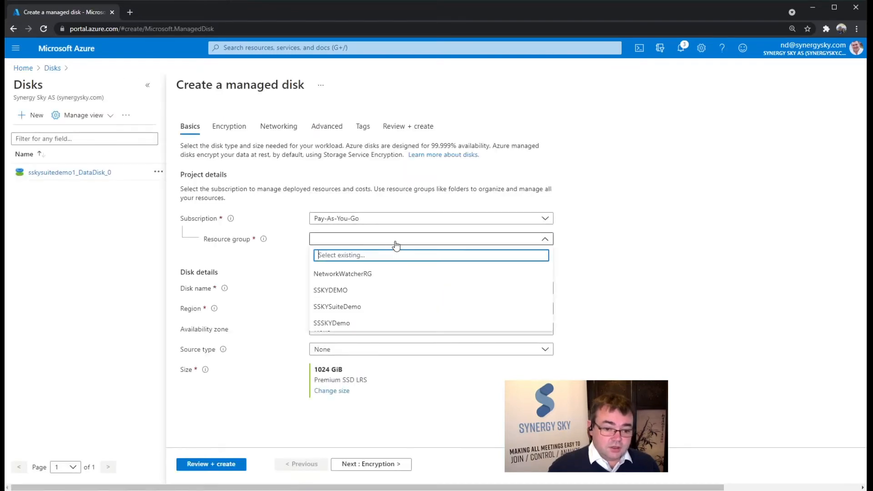
left_click(414, 293)
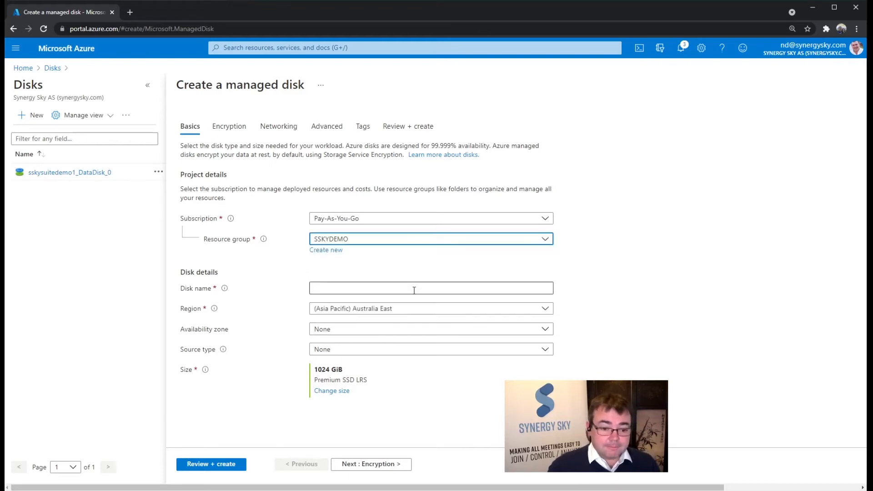
left_click(347, 290)
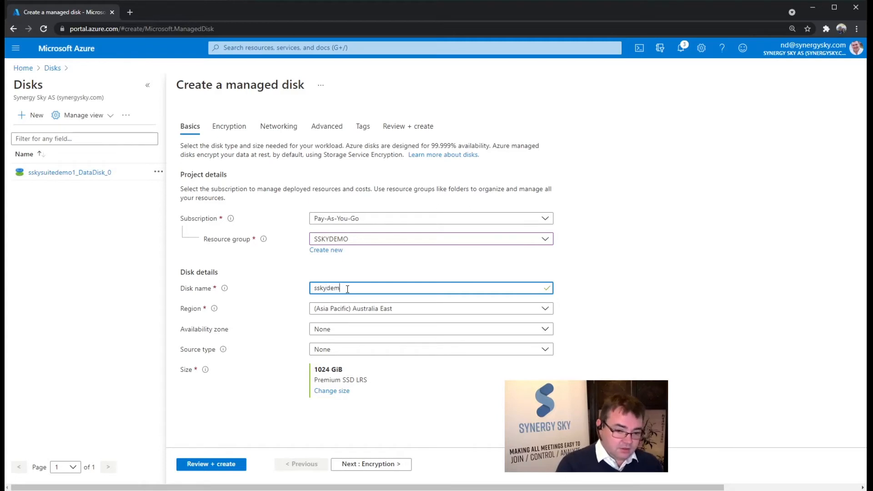
left_click(422, 312)
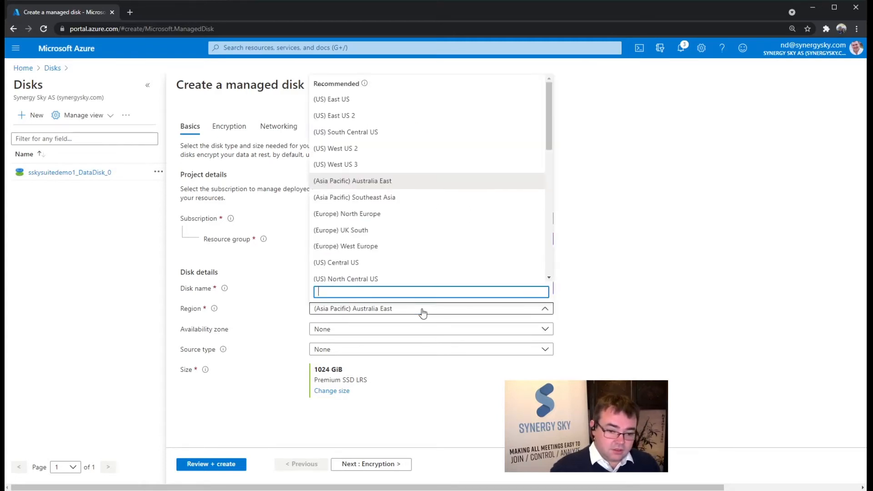
left_click(381, 182)
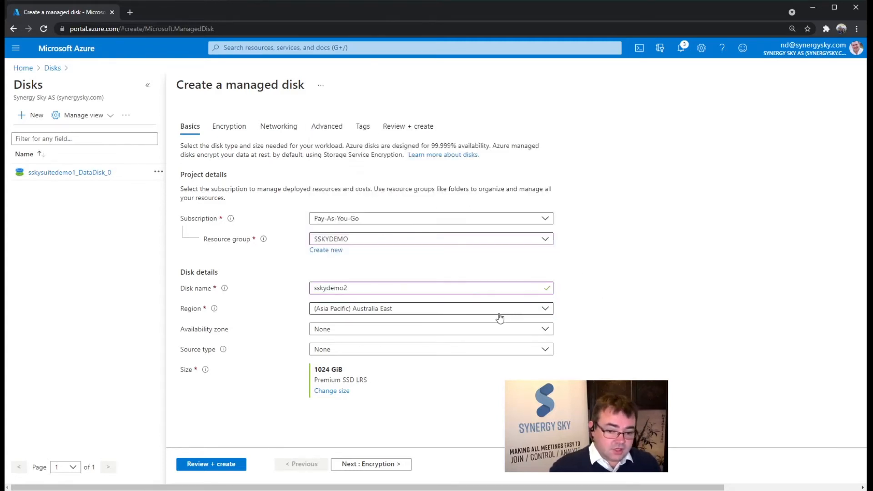
left_click(486, 335)
left_click(417, 375)
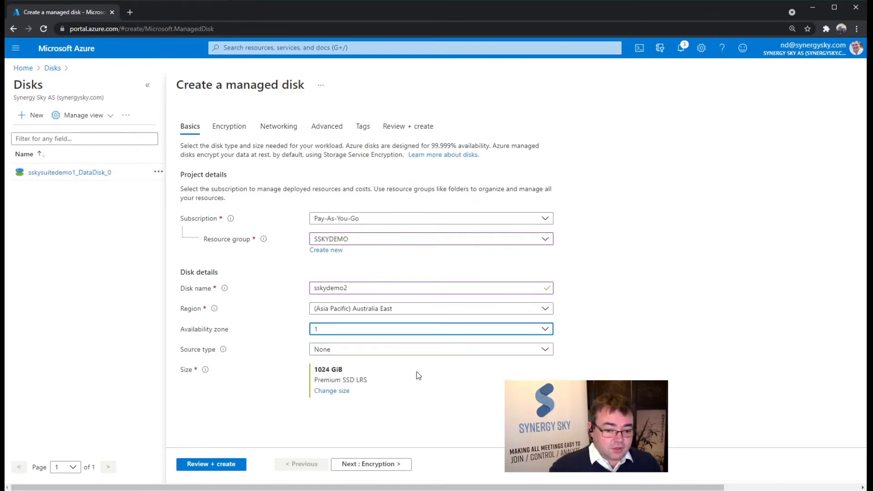
Step: Set the source type to Storage blob and select synergyskysuite_azure.vhd from sskysuitecontainer in the sskysuiteimage storage account
left_click(463, 350)
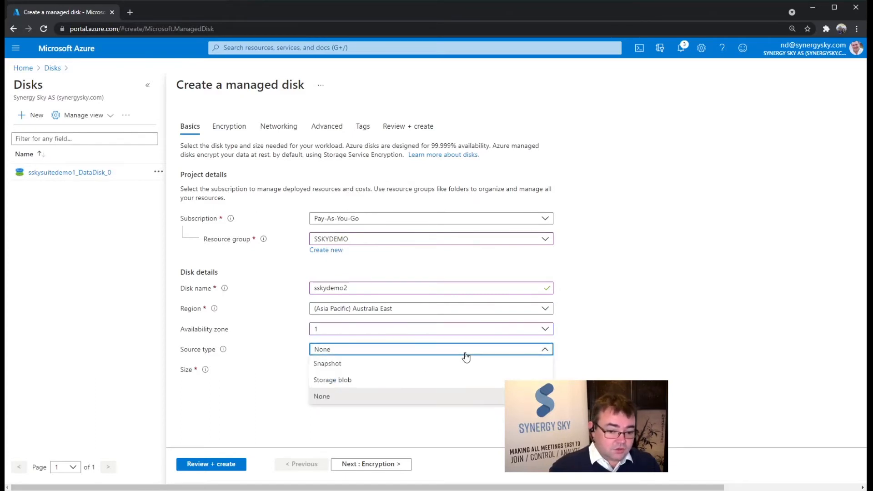
left_click(371, 379)
scroll(500, 360, "down", 2)
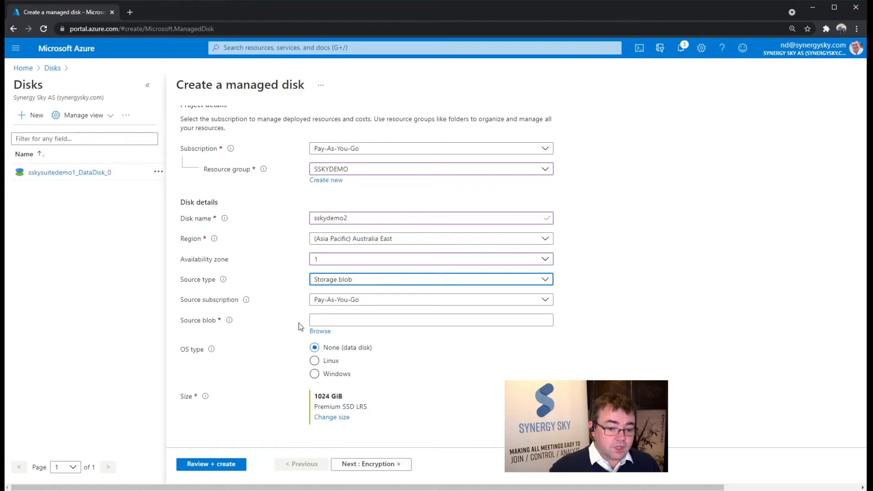
left_click(320, 331)
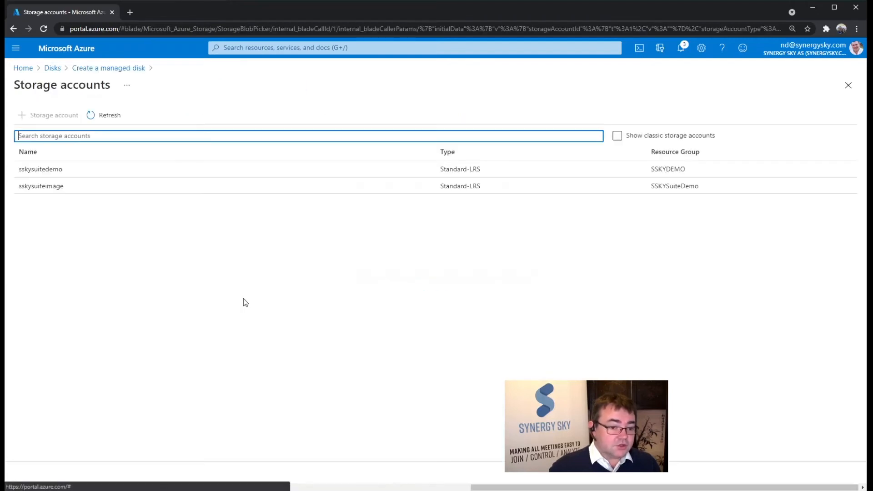
left_click(38, 186)
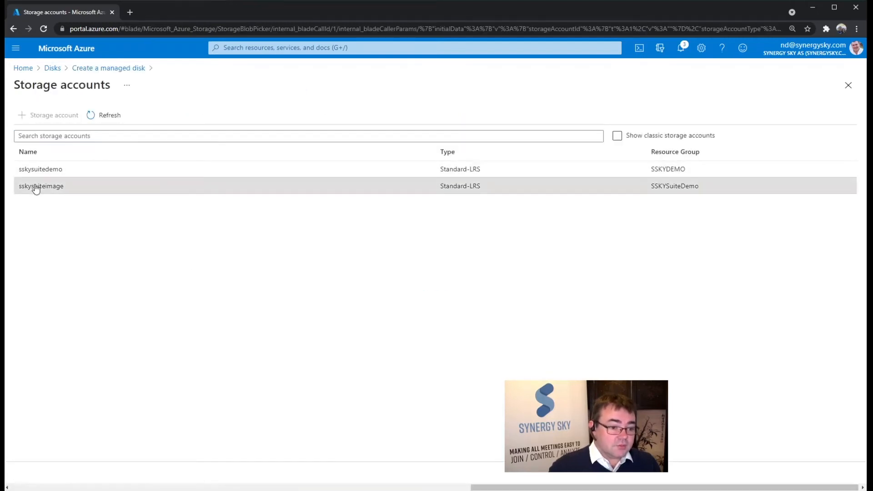
left_click(235, 190)
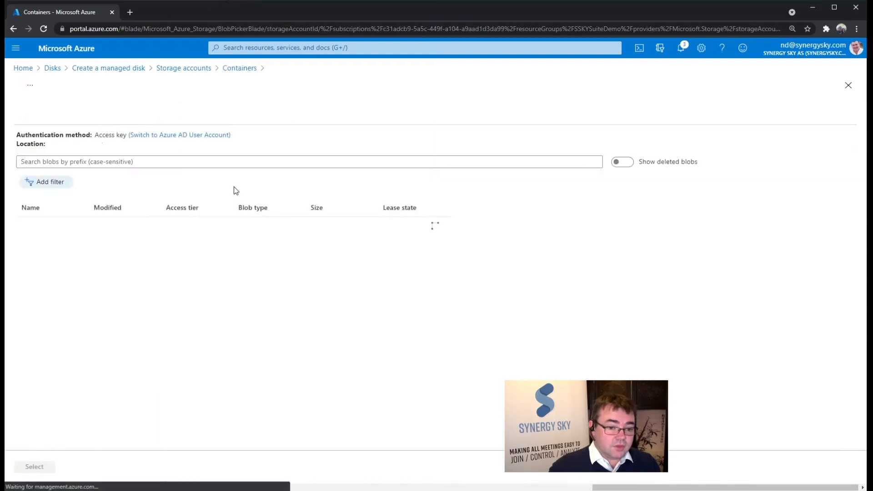
left_click(74, 230)
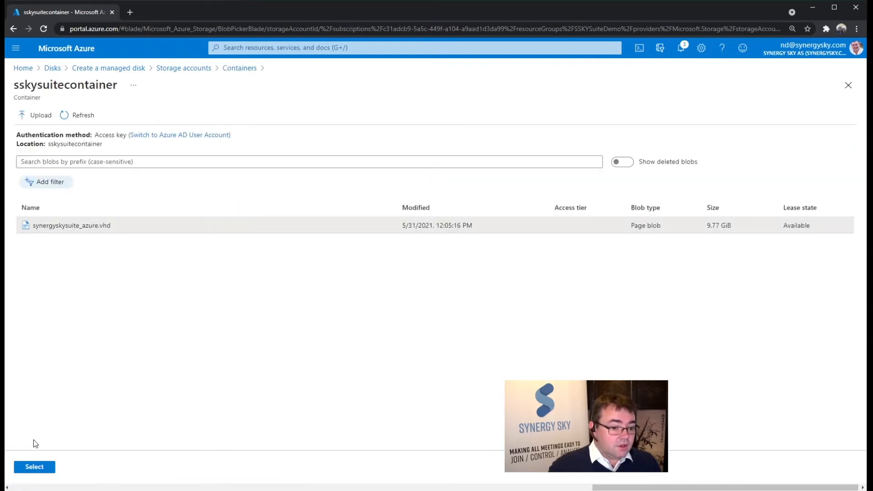
left_click(33, 467)
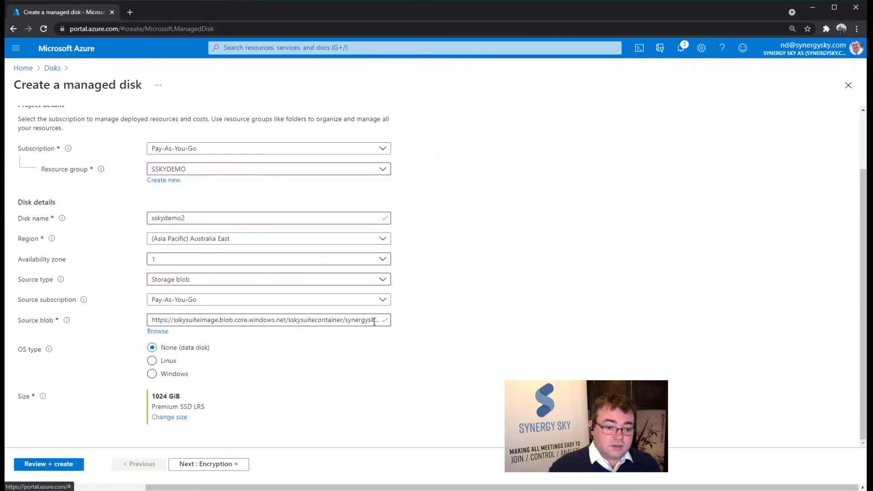
Step: Set the disk's OS type to Linux and its VM generation to Gen 2
left_click(171, 362)
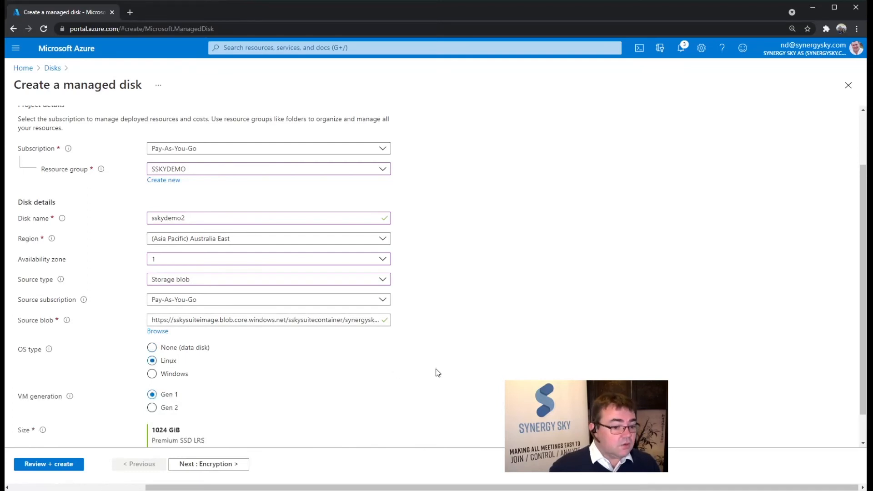
scroll(360, 351, "down", 1)
left_click(152, 374)
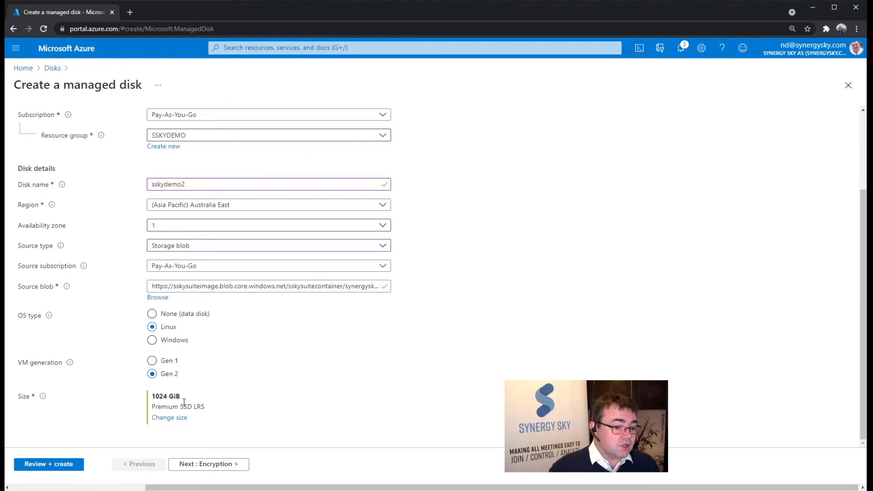
Step: Change the disk size to 16 GiB with the Standard SSD (locally-redundant storage) SKU
left_click(168, 420)
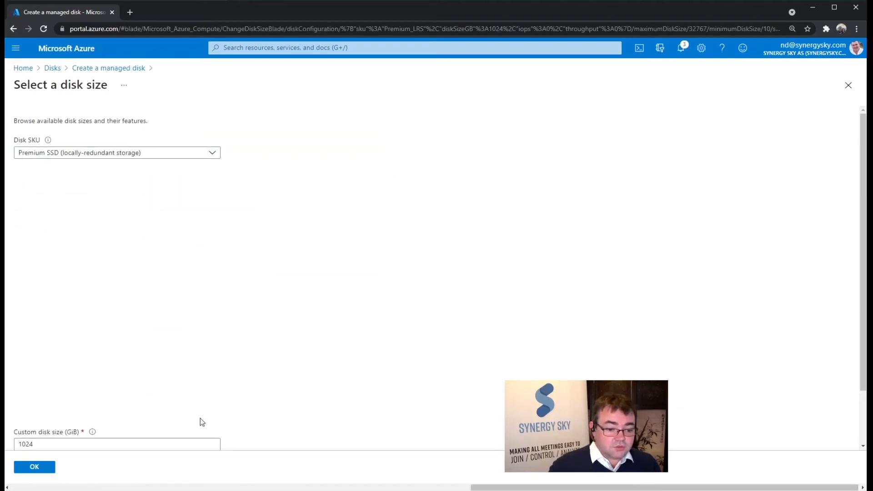
left_click(162, 153)
left_click(137, 237)
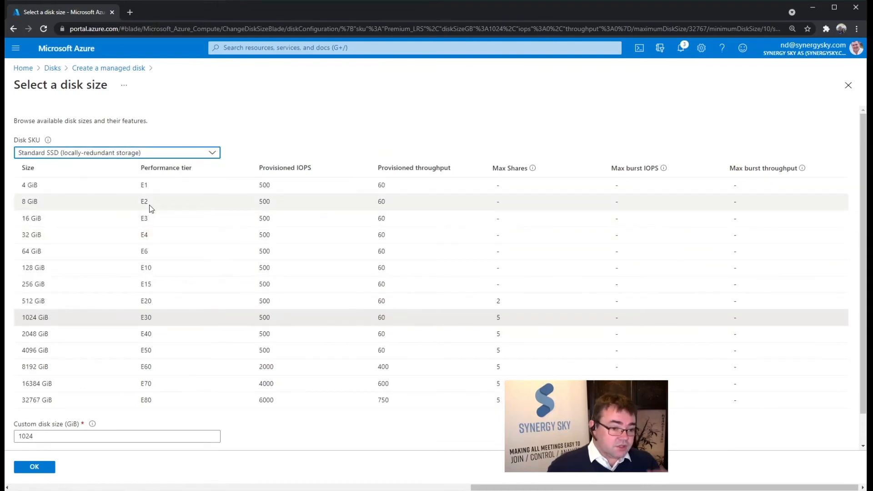
left_click(111, 223)
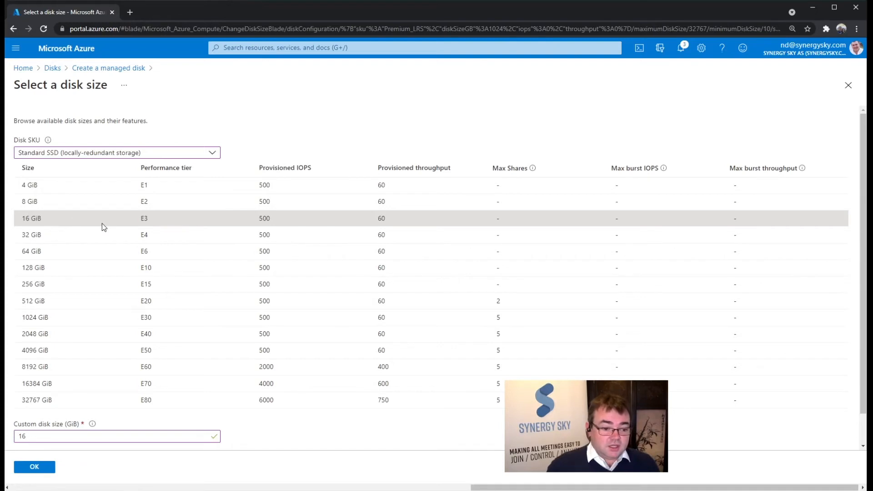
left_click(46, 469)
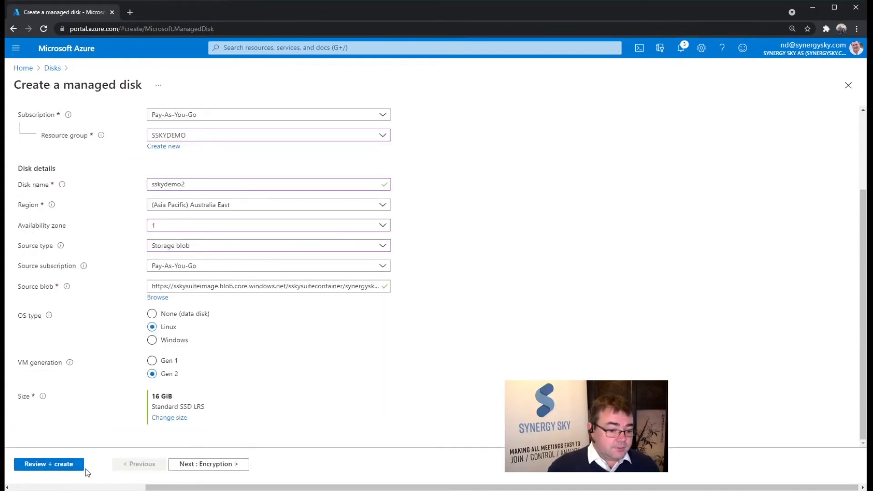
Step: Check the disk's default encryption and networking settings, then validate and create the managed disk
left_click(224, 463)
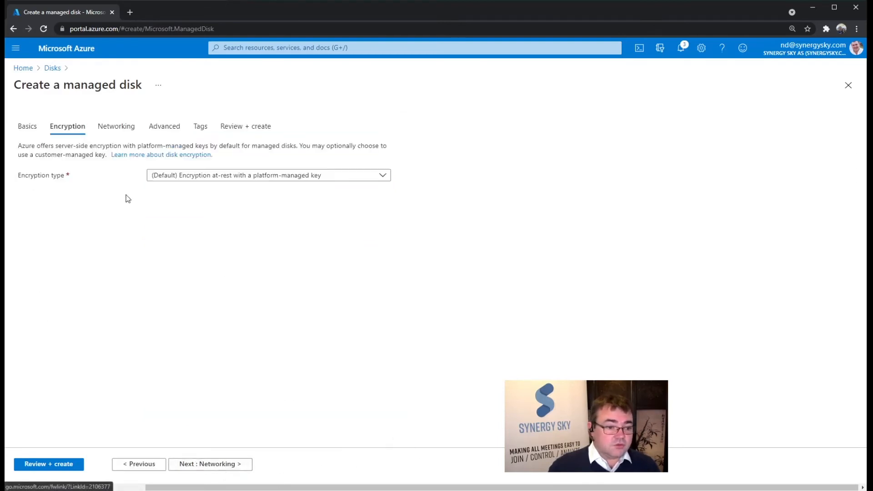
left_click(121, 132)
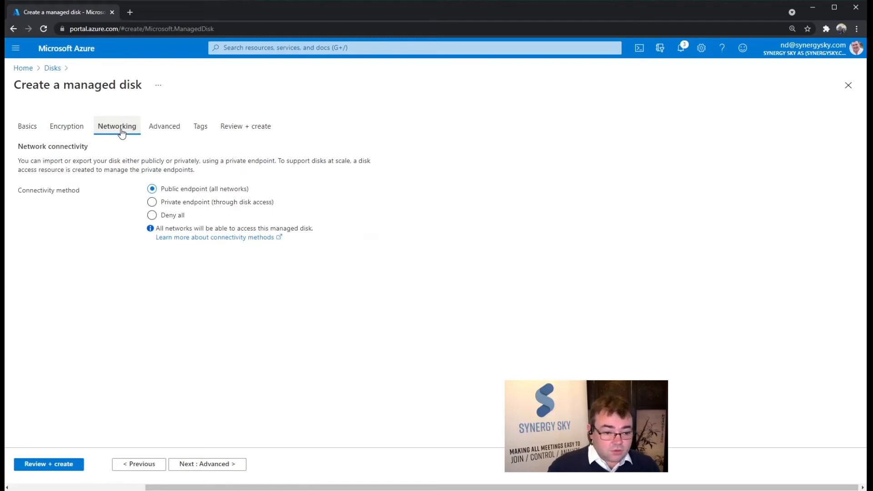
left_click(253, 125)
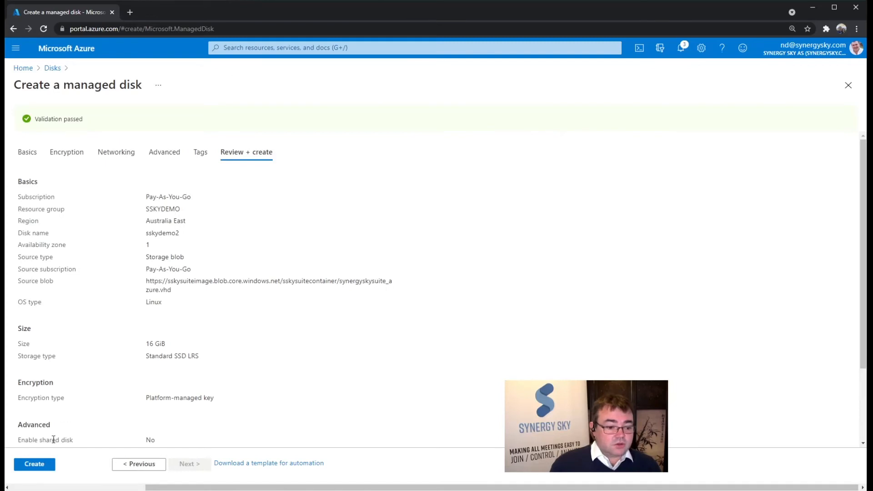
left_click(36, 465)
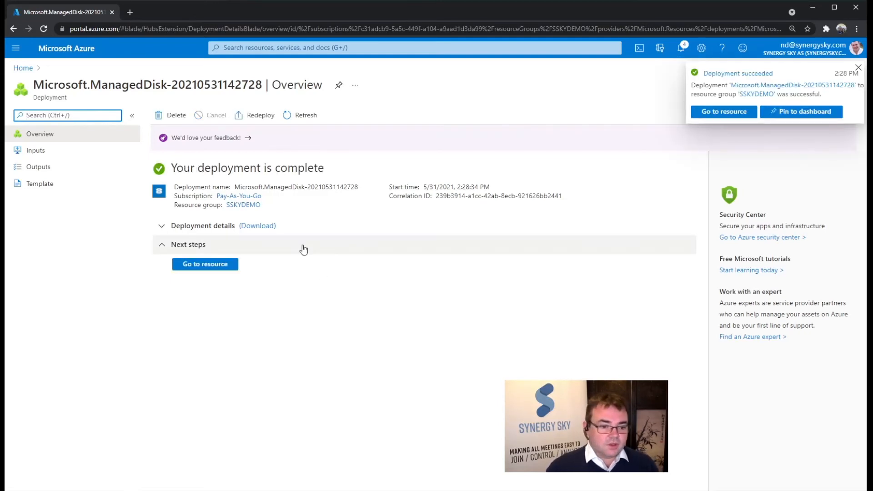
Step: Open the deployed sskydemo2 disk and start creating a virtual machine from it, named sskysuitedemo2
left_click(214, 268)
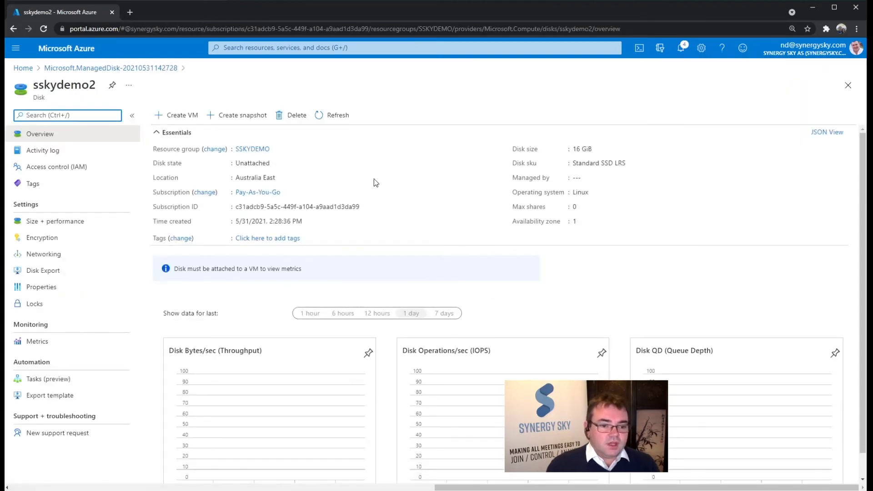
left_click(181, 118)
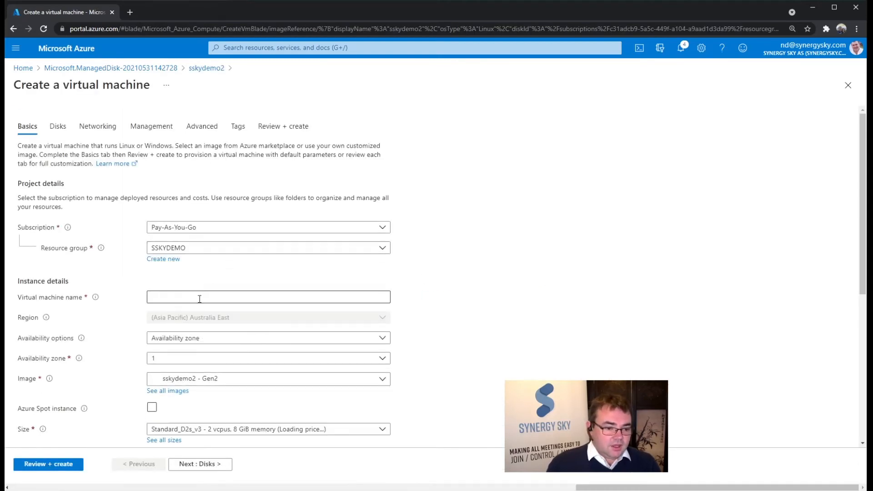
left_click(234, 298)
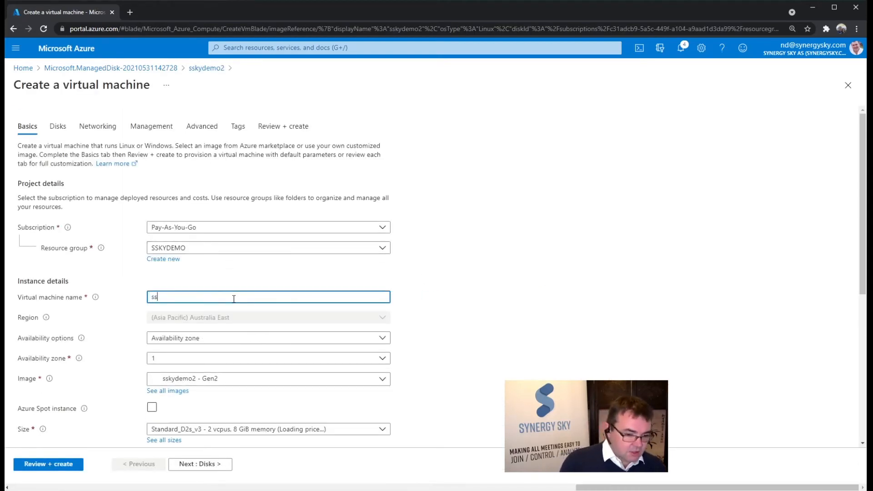
type("sskysuitedemo2")
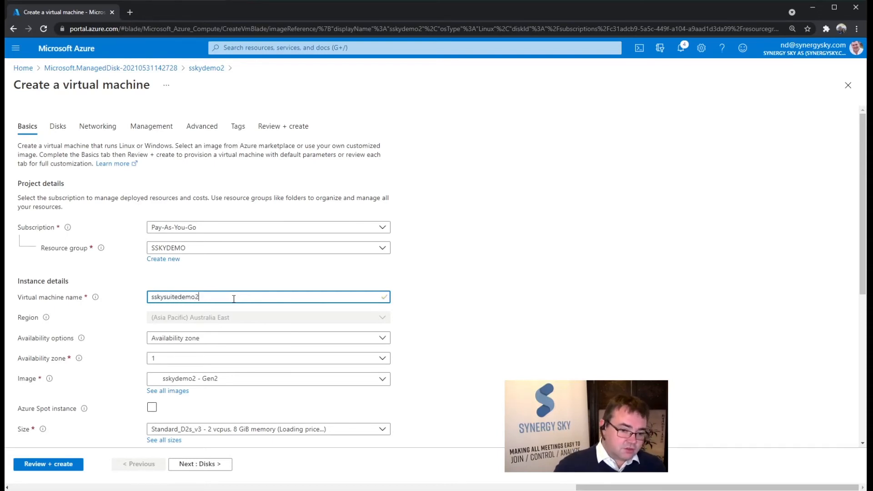
left_click(499, 291)
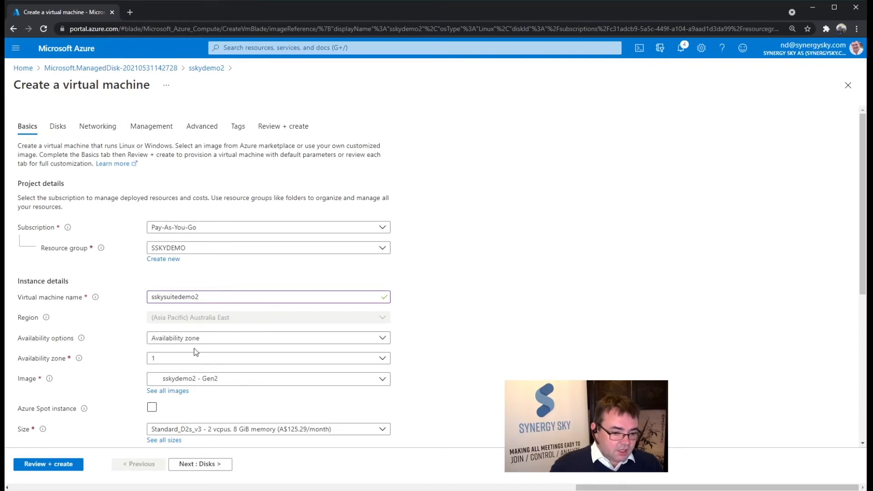
Step: Check the availability options for the virtual machine, keeping Availability zone
left_click(249, 341)
left_click(255, 339)
left_click(255, 338)
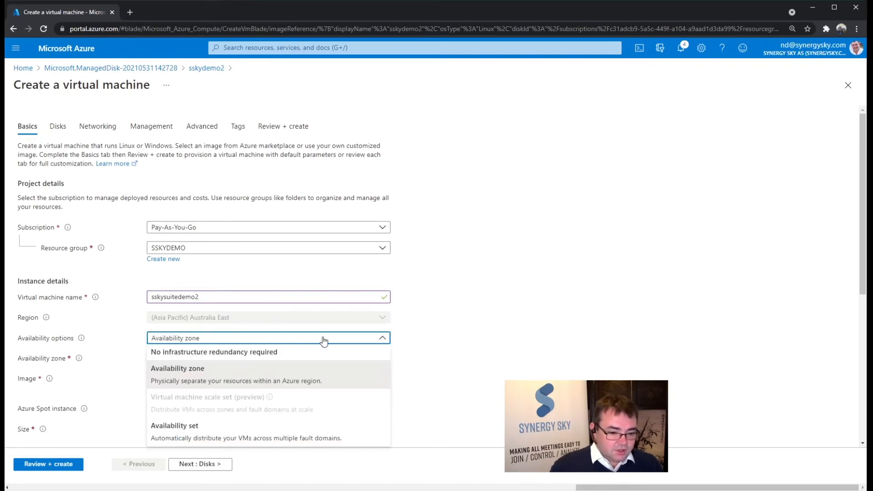
left_click(321, 339)
left_click(196, 359)
left_click(196, 359)
left_click(358, 345)
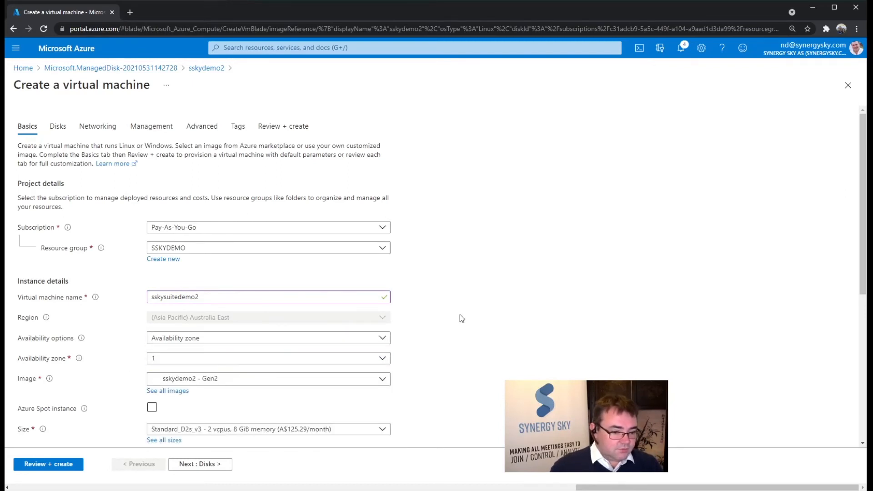
Step: Choose the D2s_v3 size for the virtual machine from the full list of VM sizes
scroll(460, 305, "down", 3)
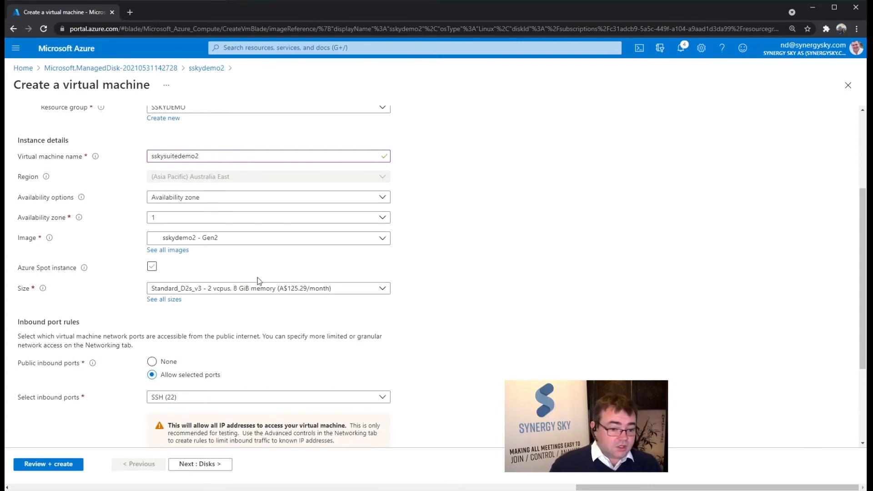
left_click(157, 300)
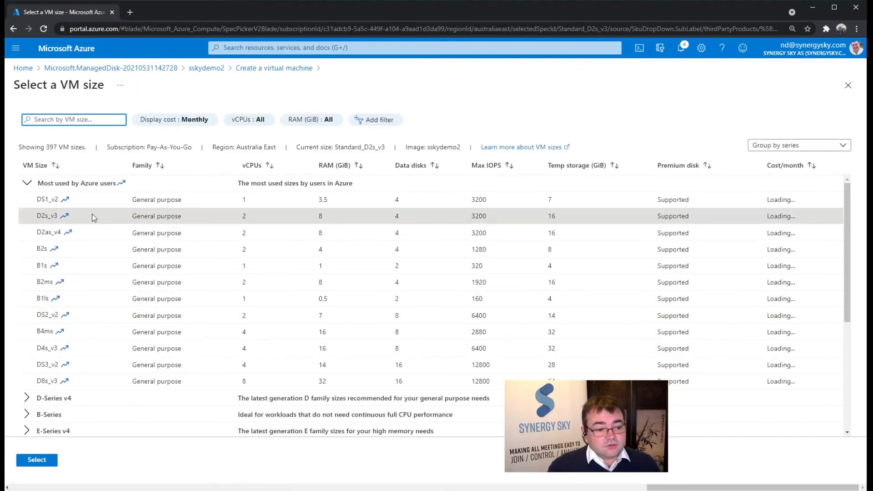
left_click(173, 219)
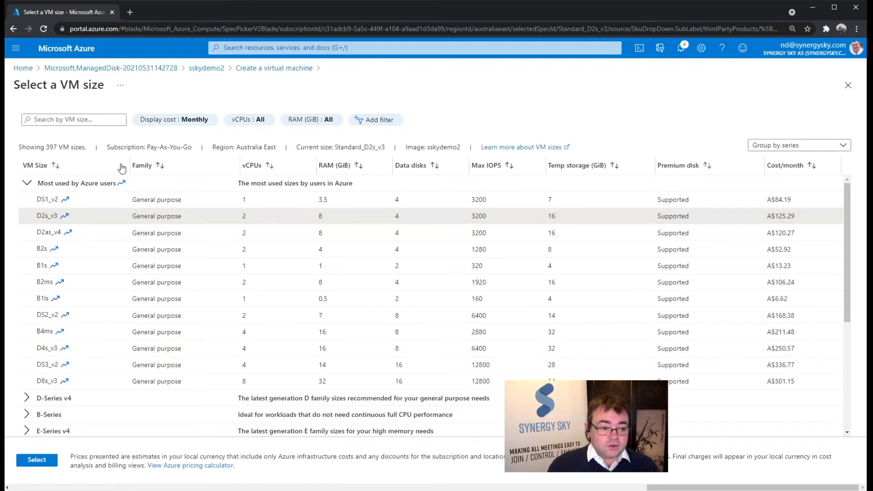
left_click(31, 461)
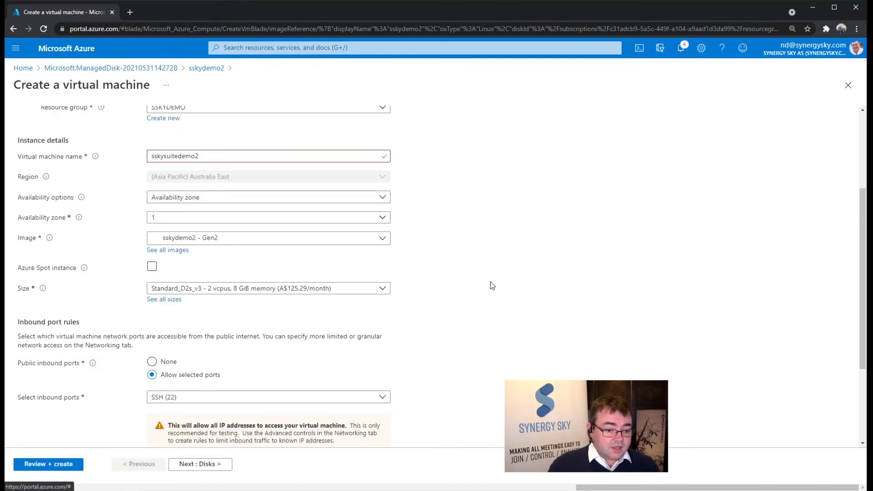
Step: Set the virtual machine's license type to Other
scroll(500, 295, "down", 3)
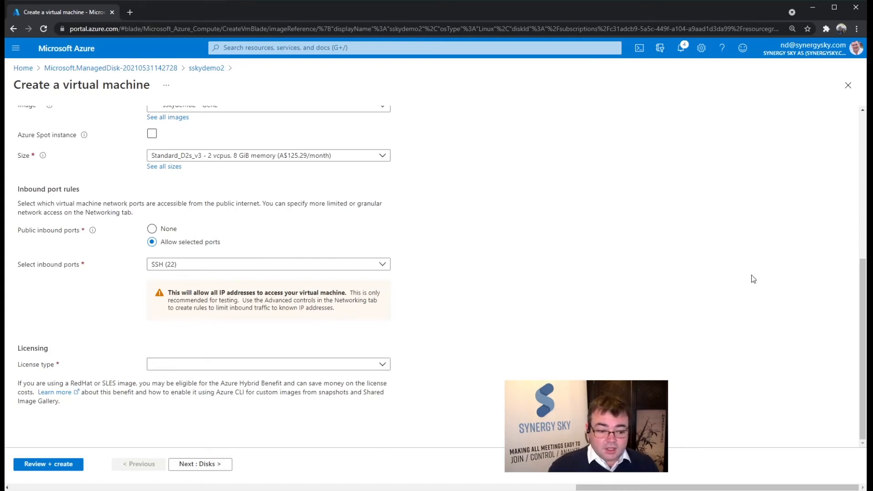
left_click(383, 363)
left_click(363, 380)
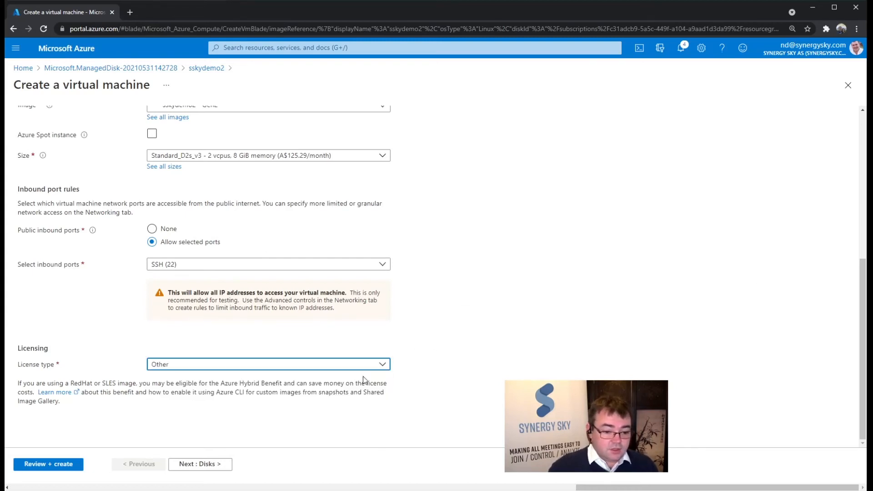
Step: Create and attach a new empty 16 GiB data disk with the Standard SSD (locally-redundant storage) SKU
left_click(208, 464)
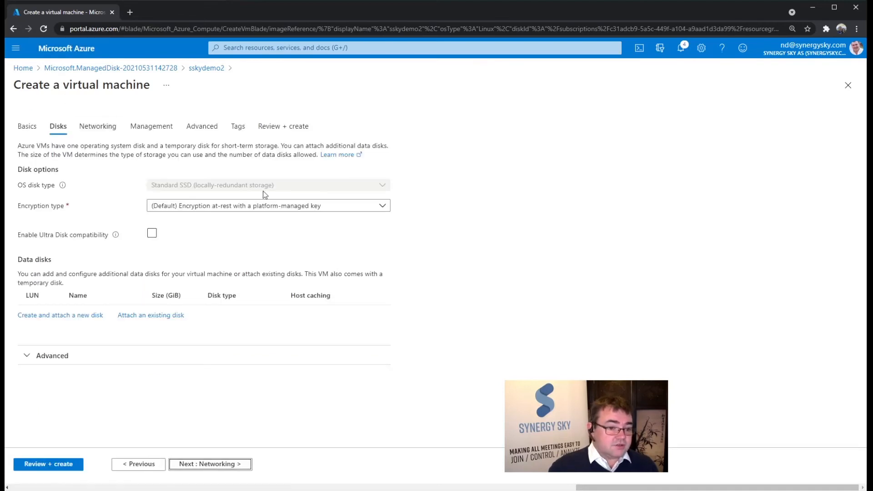
left_click(70, 317)
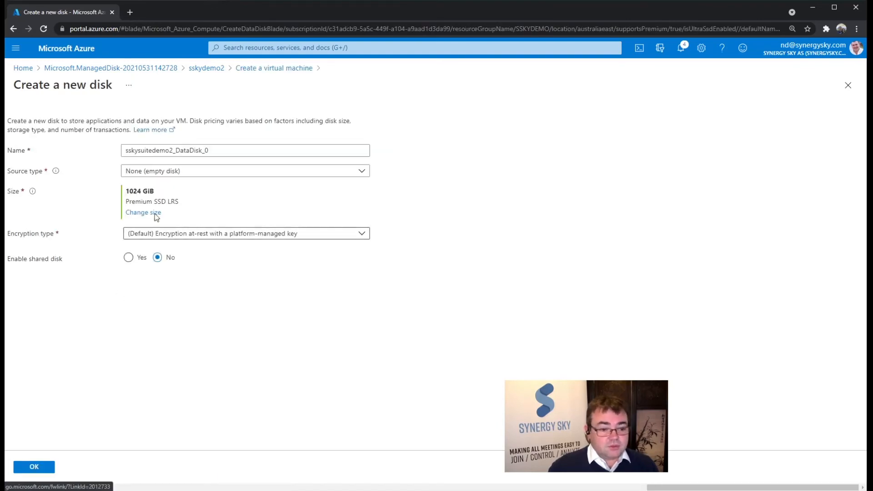
left_click(199, 177)
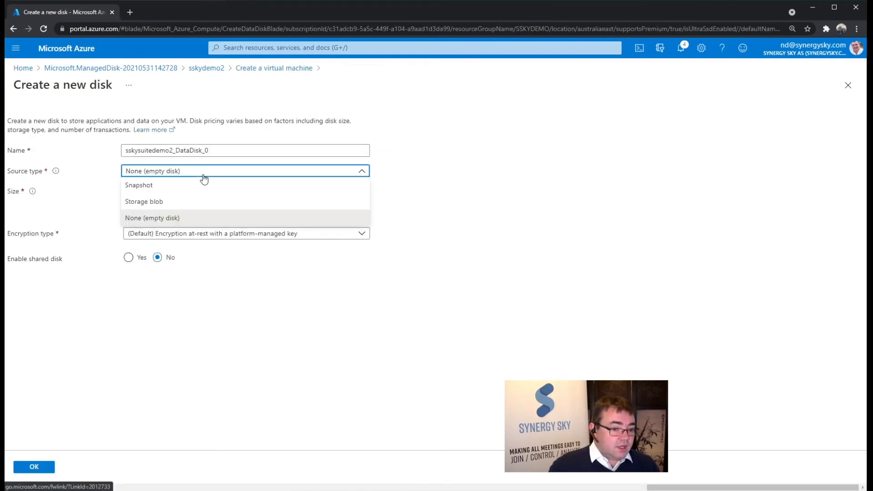
left_click(199, 176)
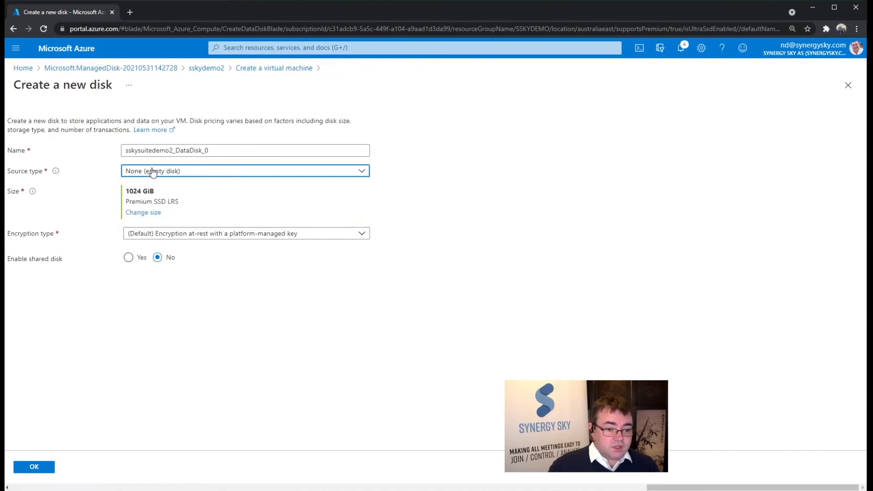
left_click(152, 212)
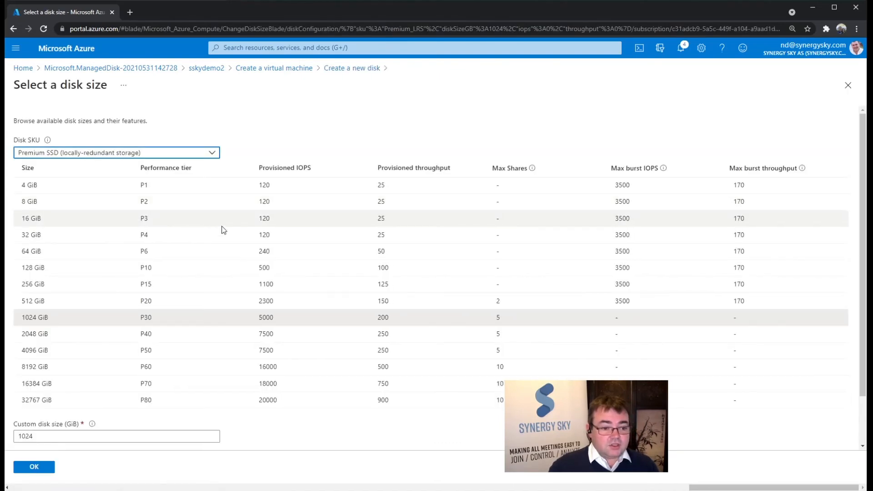
left_click(103, 222)
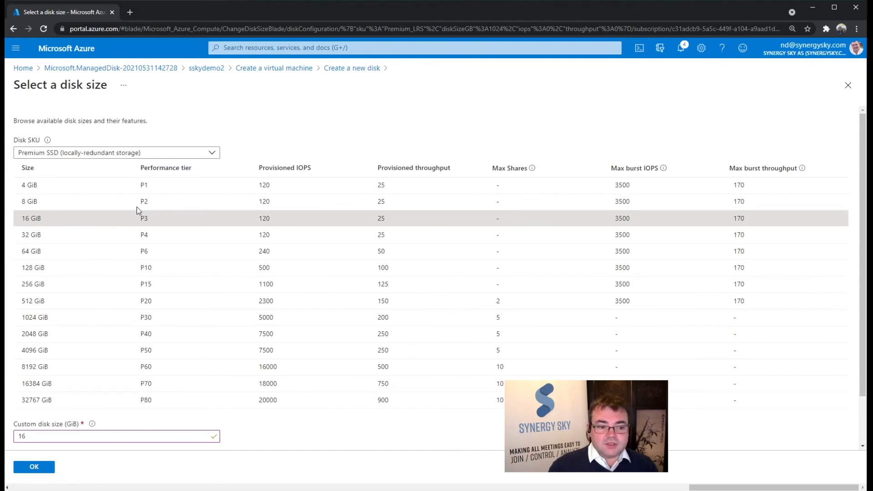
left_click(163, 155)
left_click(108, 229)
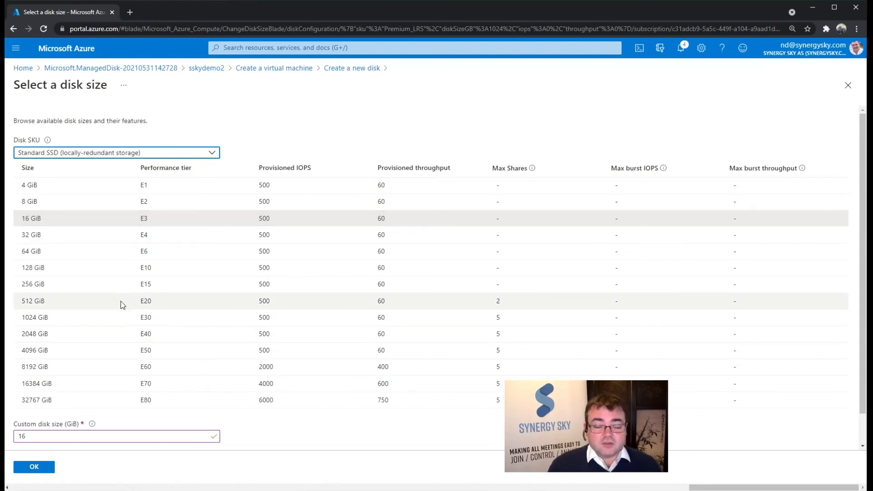
left_click(37, 467)
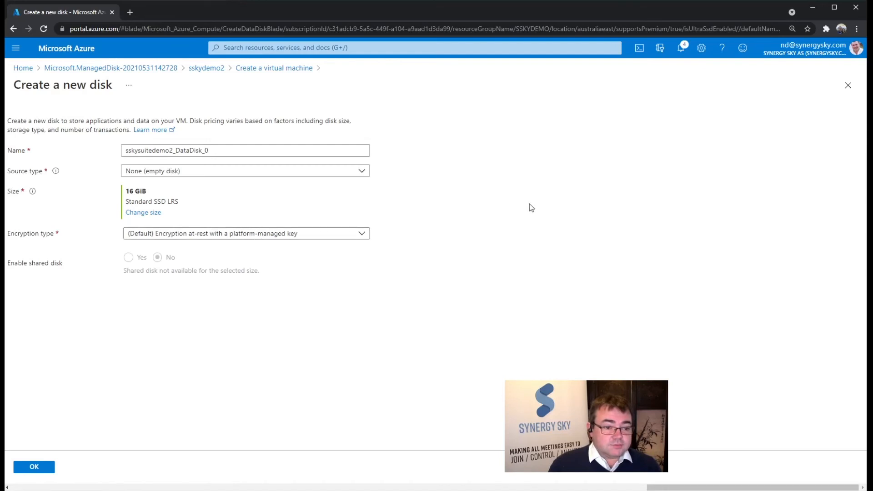
left_click(34, 467)
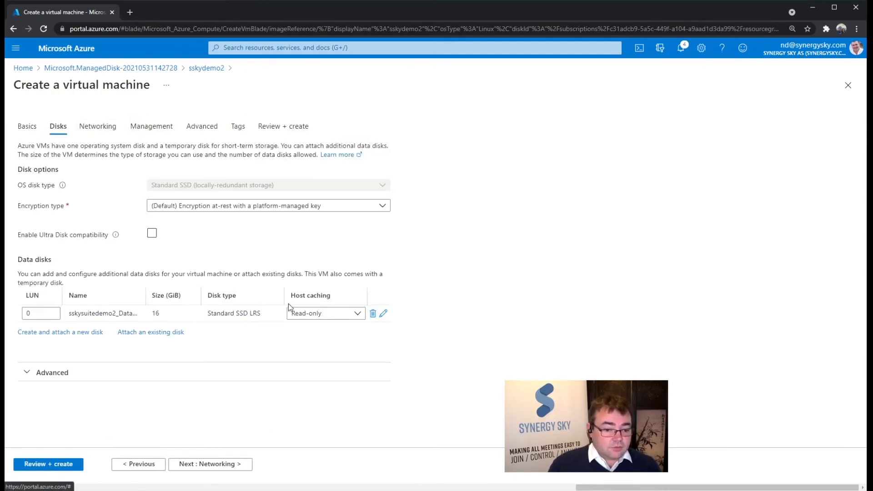
Step: Check the default networking and management settings, then validate and create the virtual machine
left_click(116, 129)
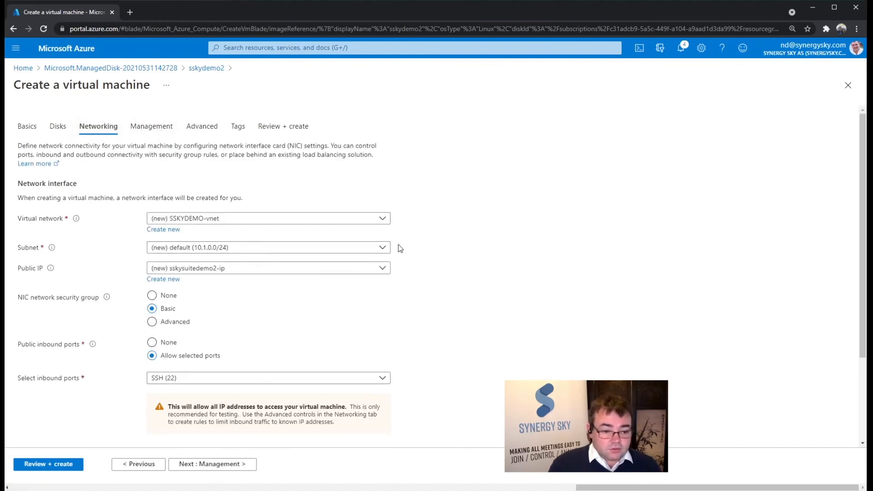
left_click(164, 135)
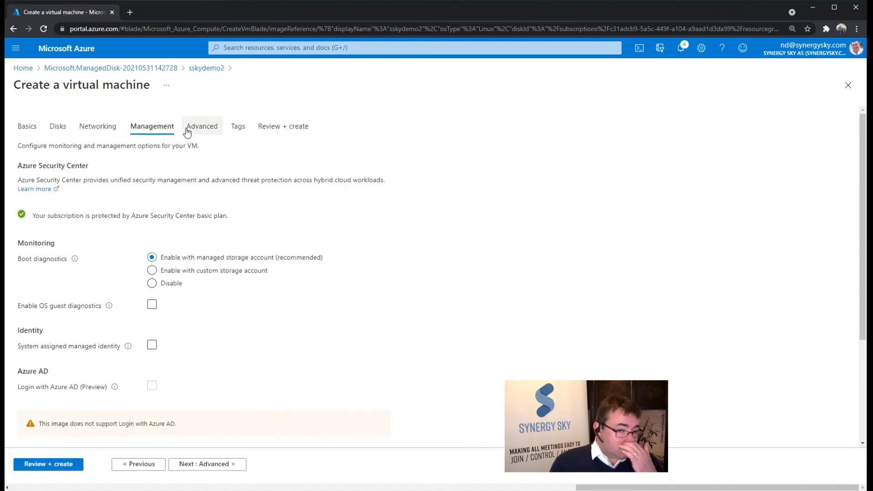
left_click(290, 128)
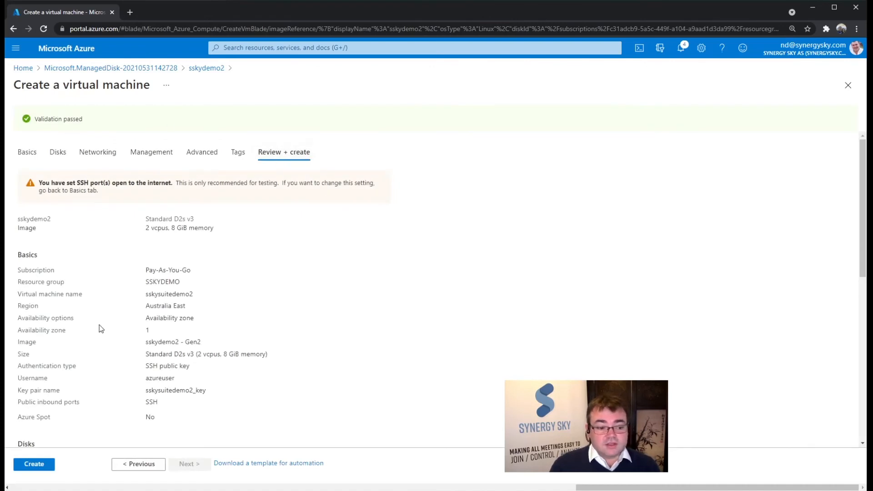
left_click(33, 468)
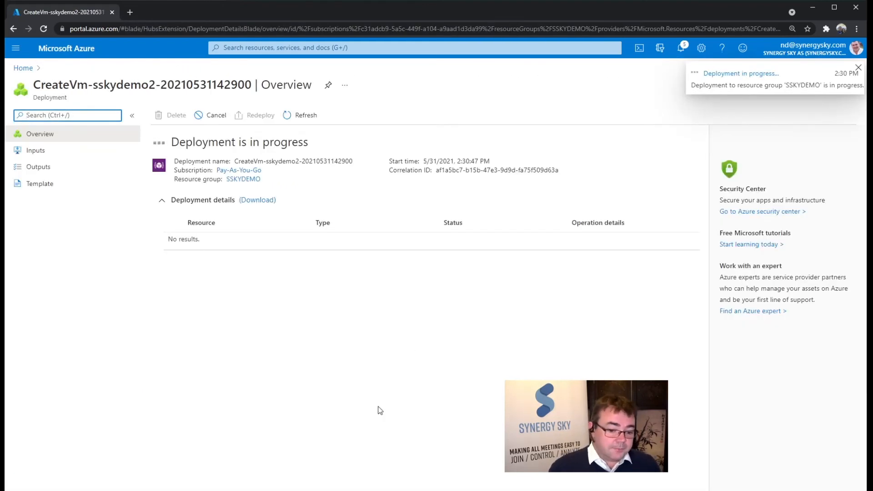
Step: Switch to Windows PowerShell, enlarge its text and reposition the window, then minimize it
key("alt+Tab")
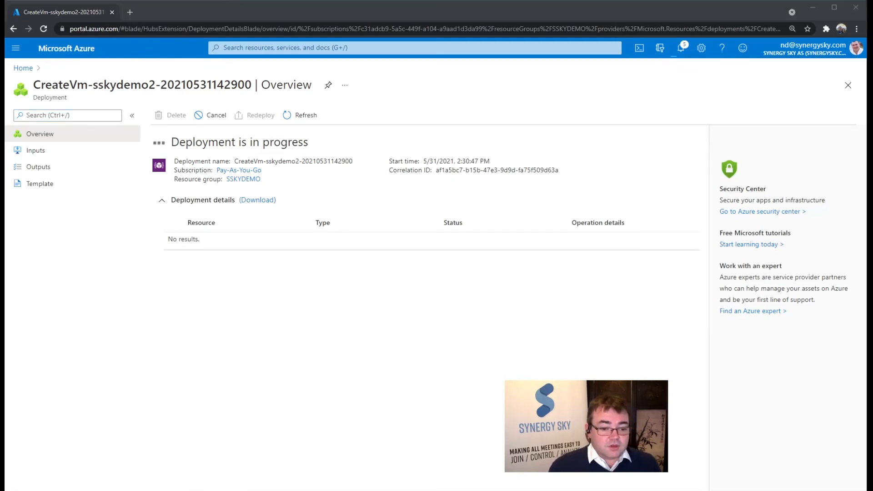
scroll(375, 286, "up", 2, "ctrl")
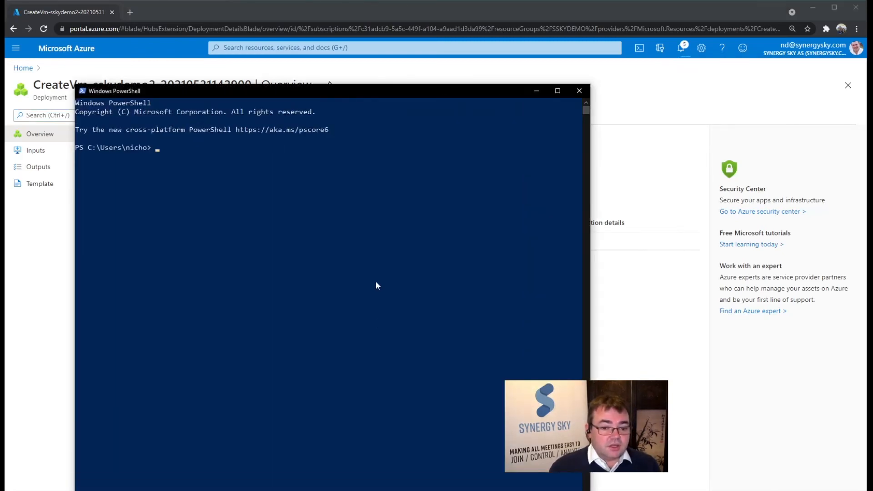
left_click_drag(399, 90, 395, 240)
scroll(357, 346, "up", 3, "ctrl")
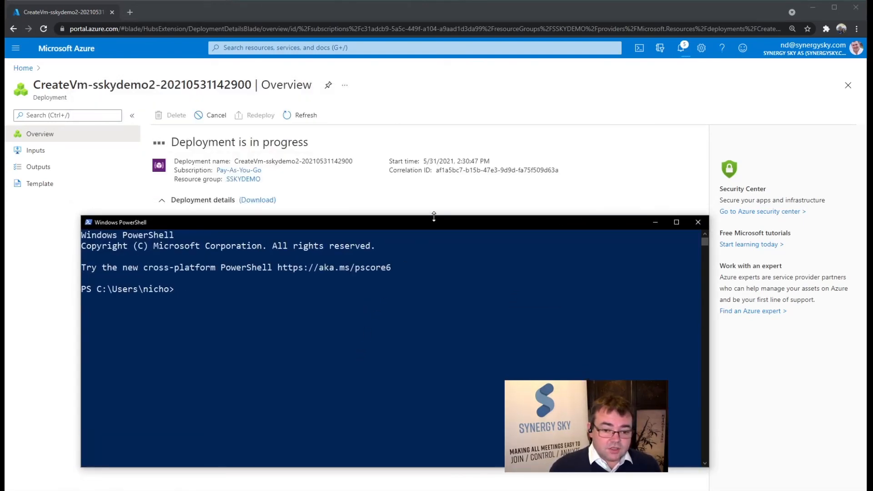
left_click_drag(434, 216, 490, 180)
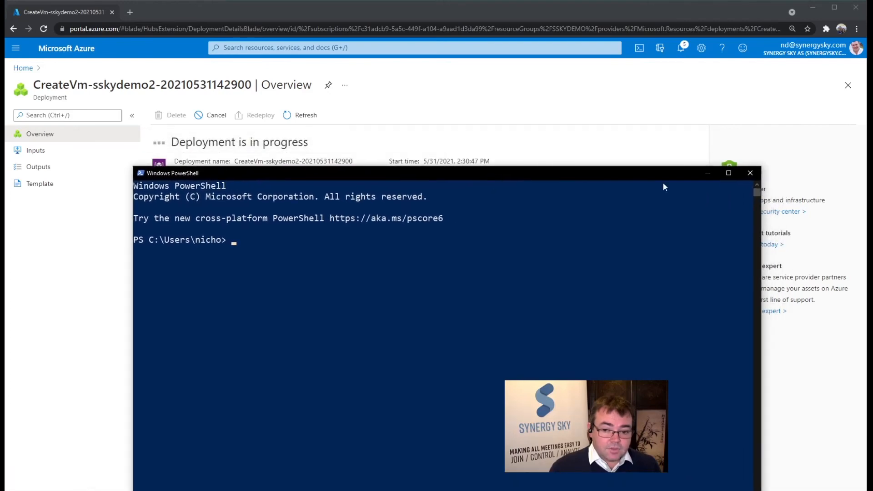
left_click(704, 172)
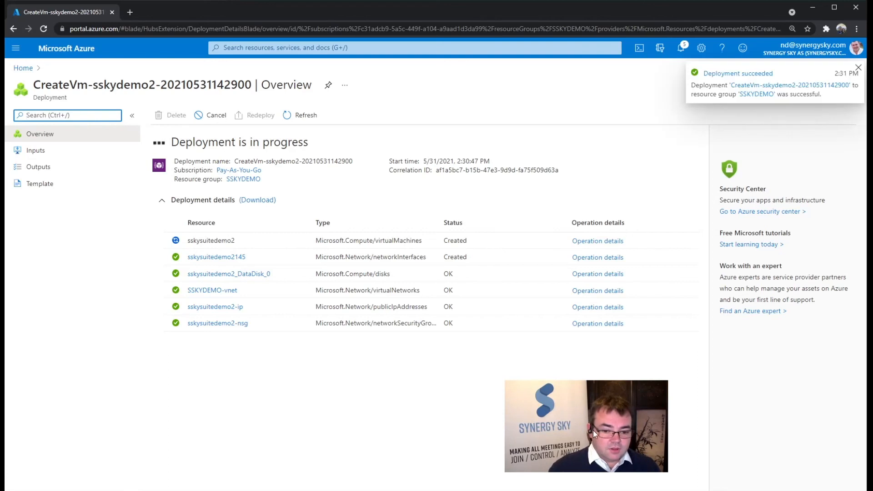
left_click(203, 241)
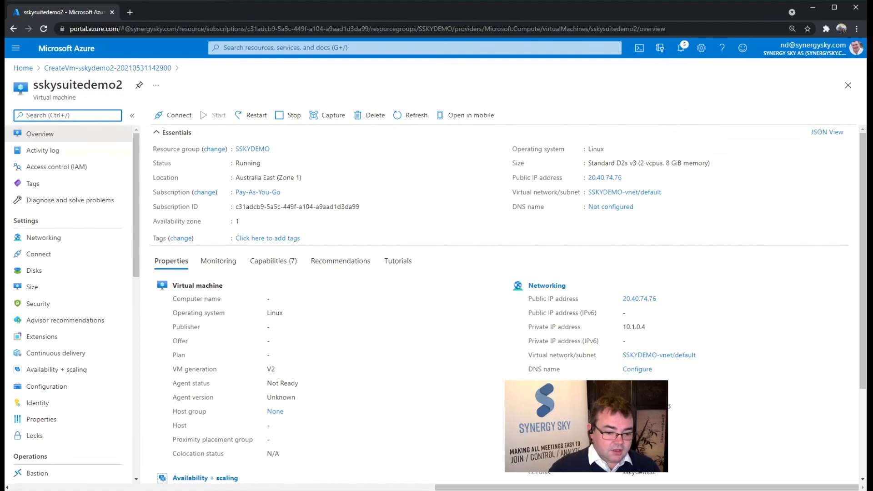
key("alt+Tab")
left_click_drag(454, 176, 464, 203)
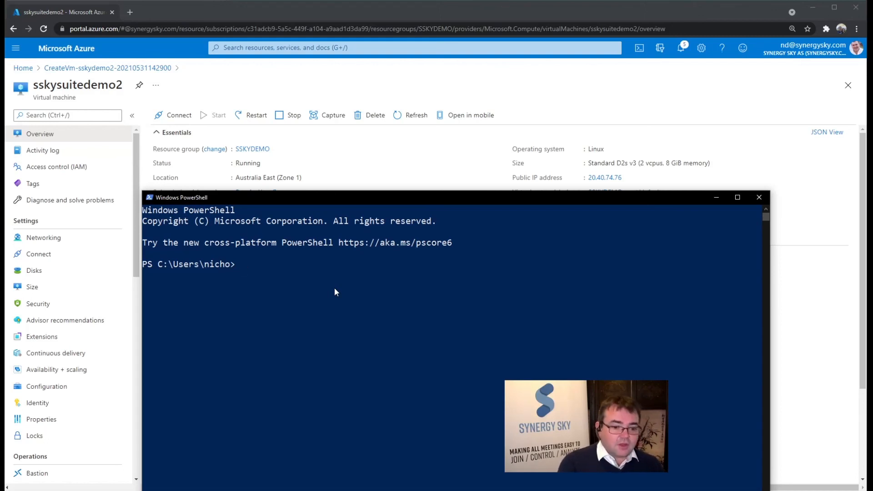
type("ssh admin@")
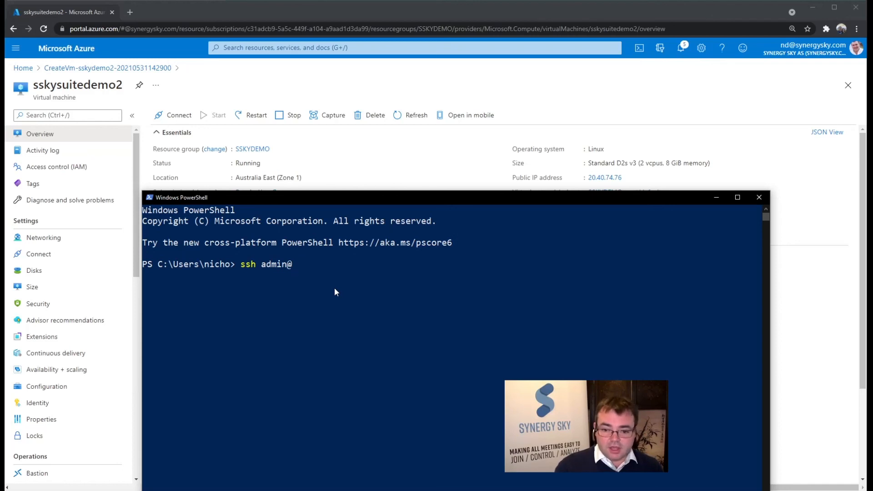
type("20.40.74.76")
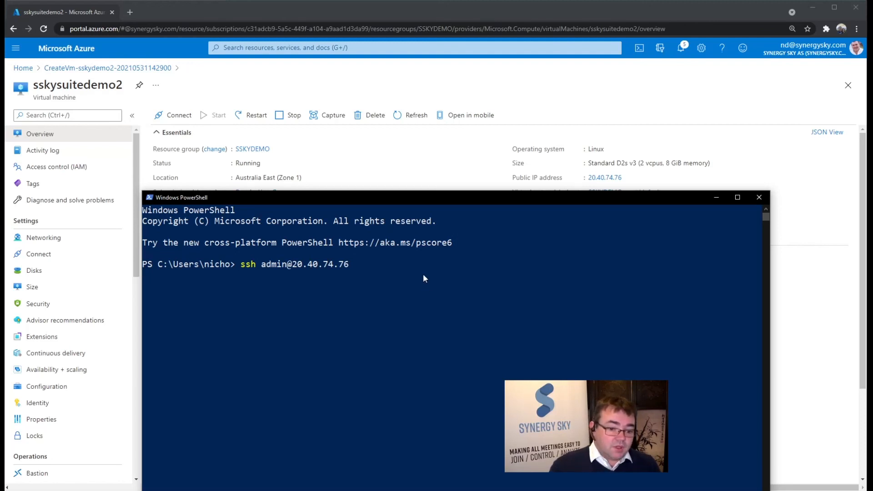
Step: Accept the host key with yes and log in to the appliance with the admin account's password
type("yes")
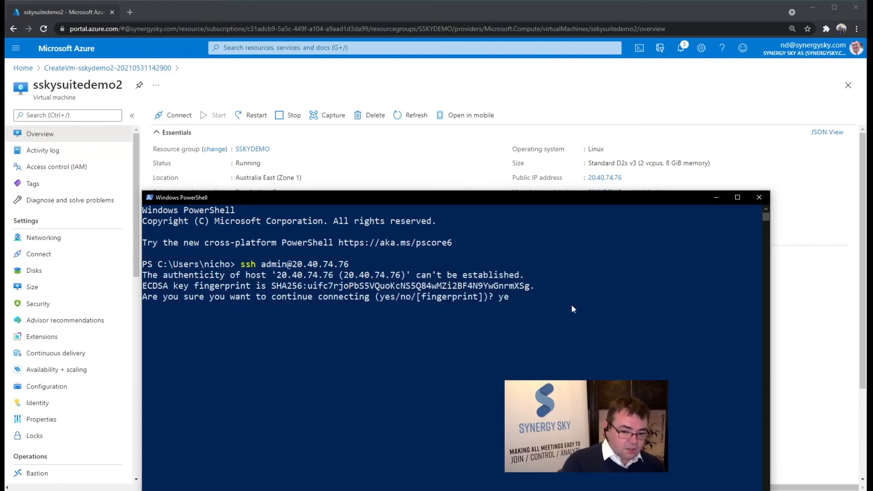
key("Return")
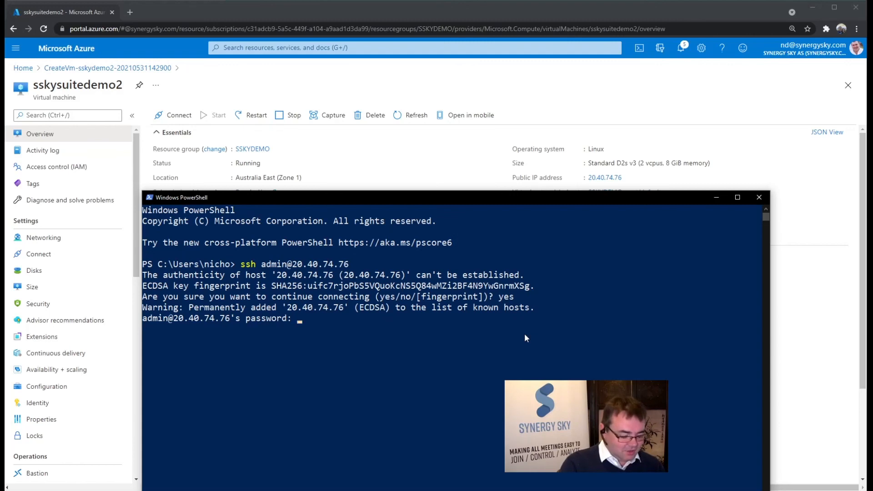
key("Return")
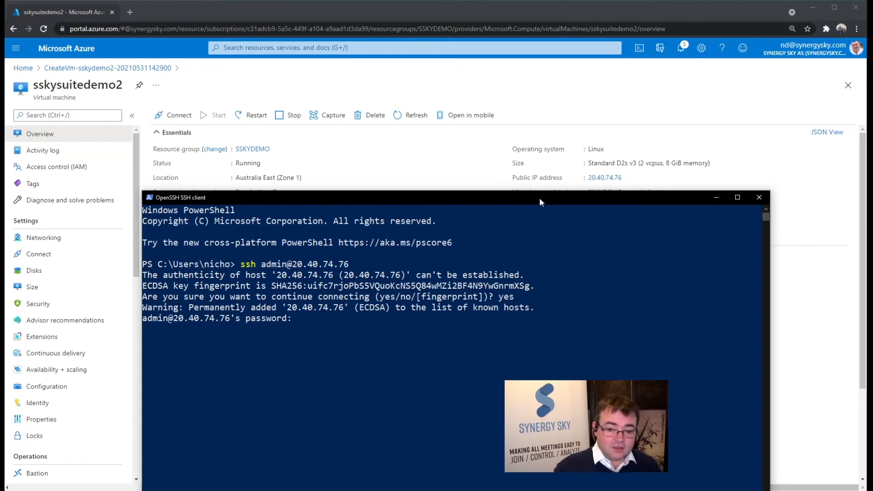
left_click_drag(539, 198, 528, 69)
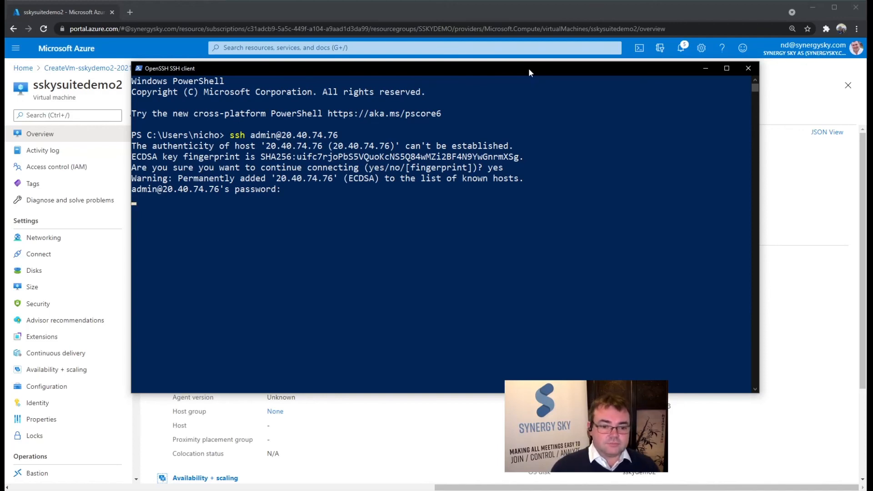
key("Return")
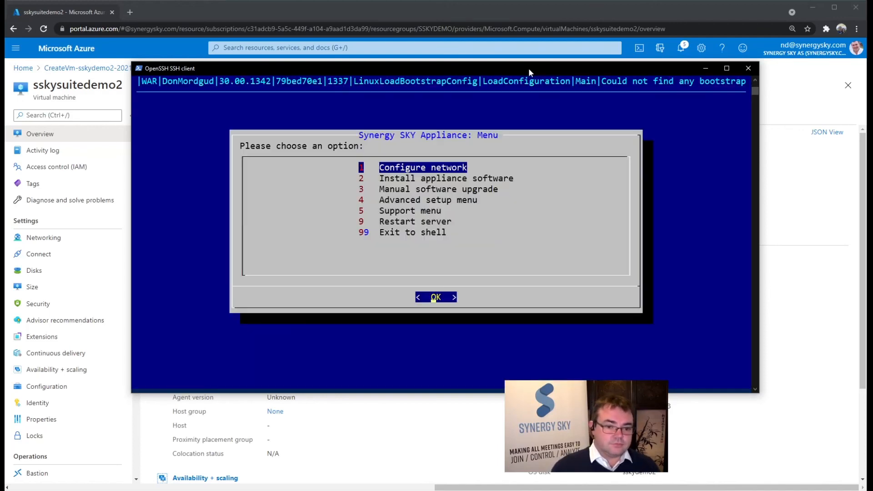